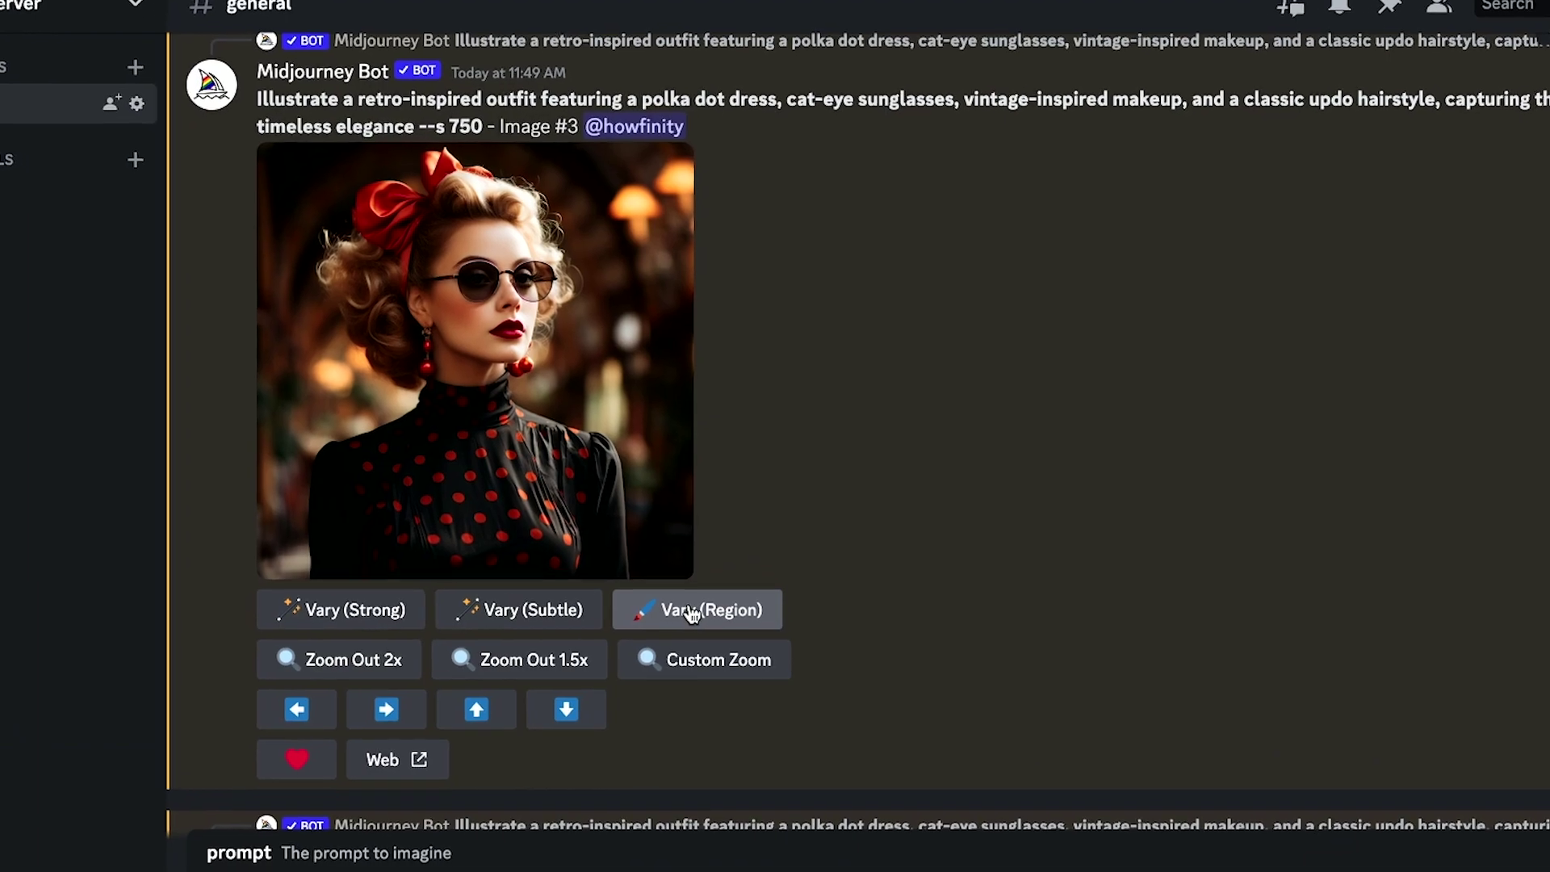
- In the region editor, mask the man's eyes on the polka-dot image and focus its prompt
left_click(692, 612)
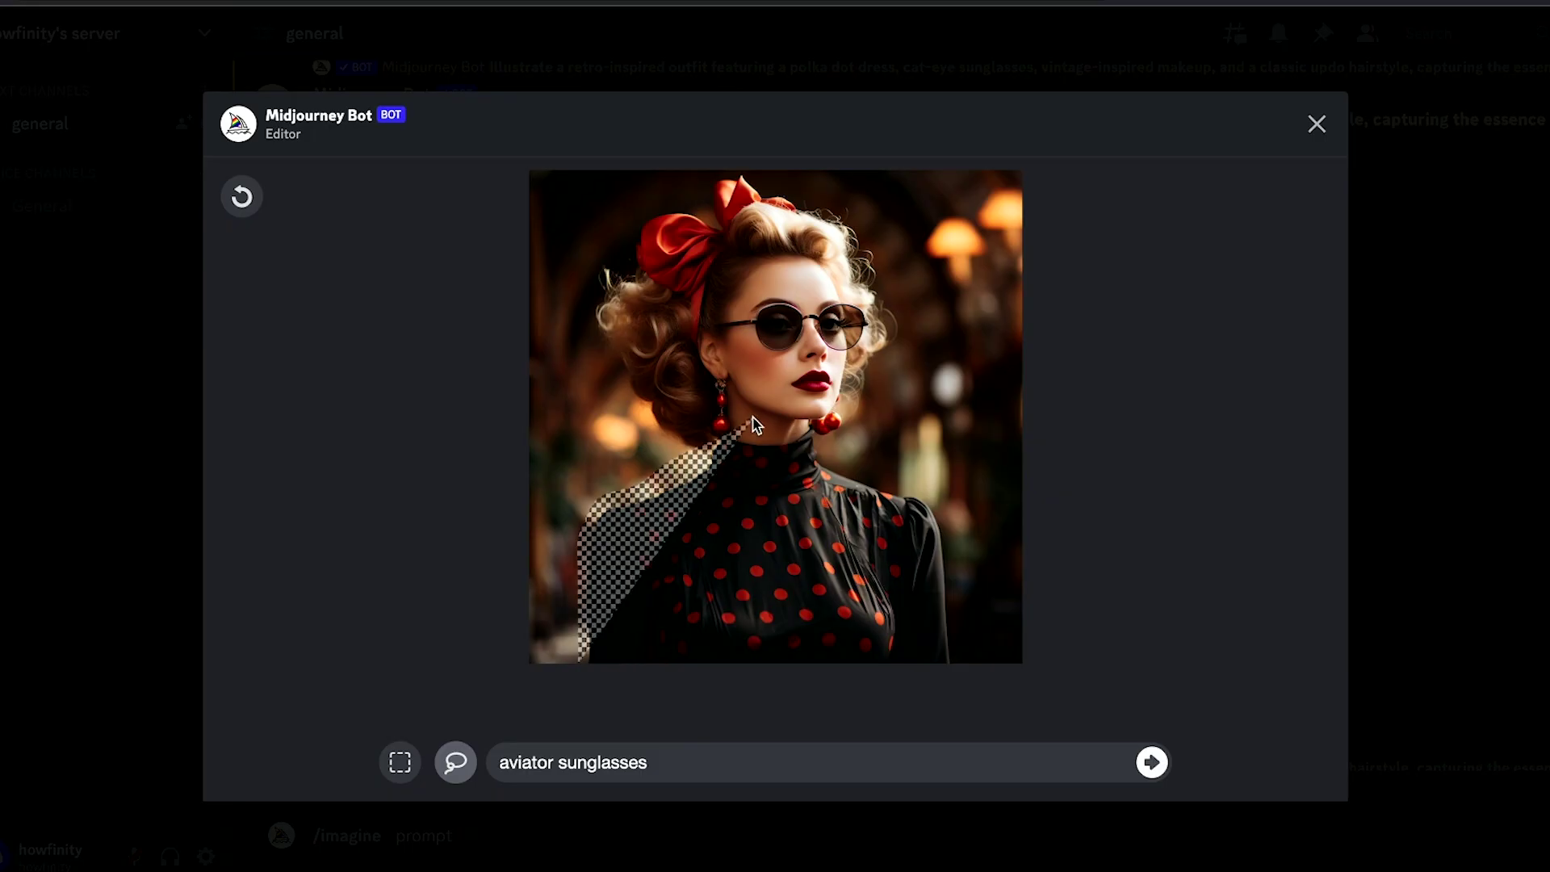
mouse_move(756, 425)
left_mouse_down()
mouse_move(833, 427)
mouse_move(861, 465)
mouse_move(973, 537)
left_mouse_up()
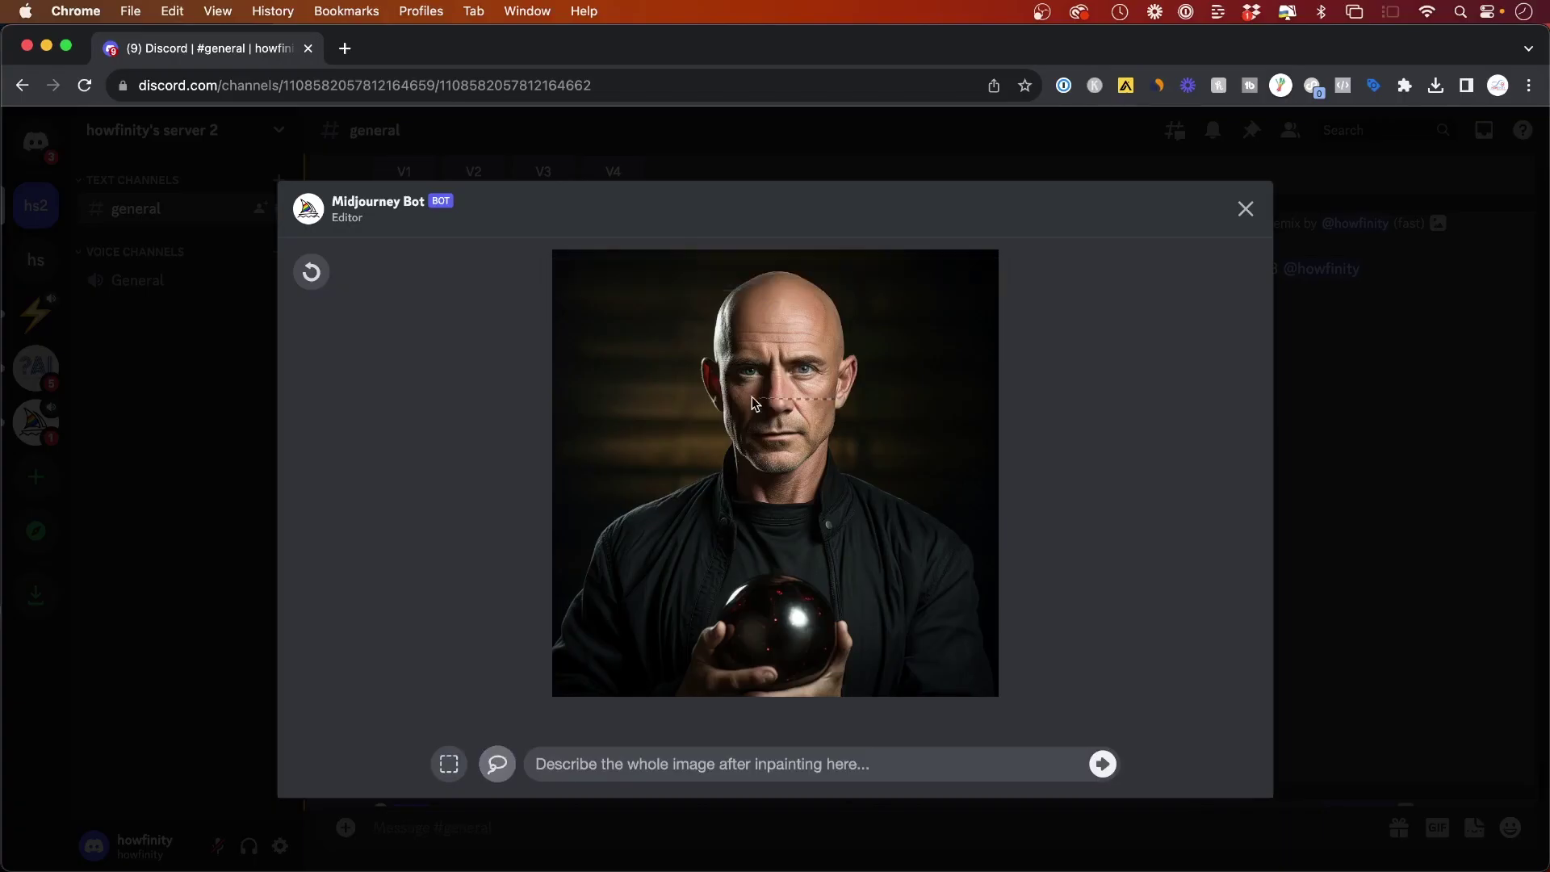
mouse_move(831, 399)
left_mouse_down()
mouse_move(754, 343)
mouse_move(875, 349)
mouse_move(835, 402)
left_mouse_up()
left_click(682, 765)
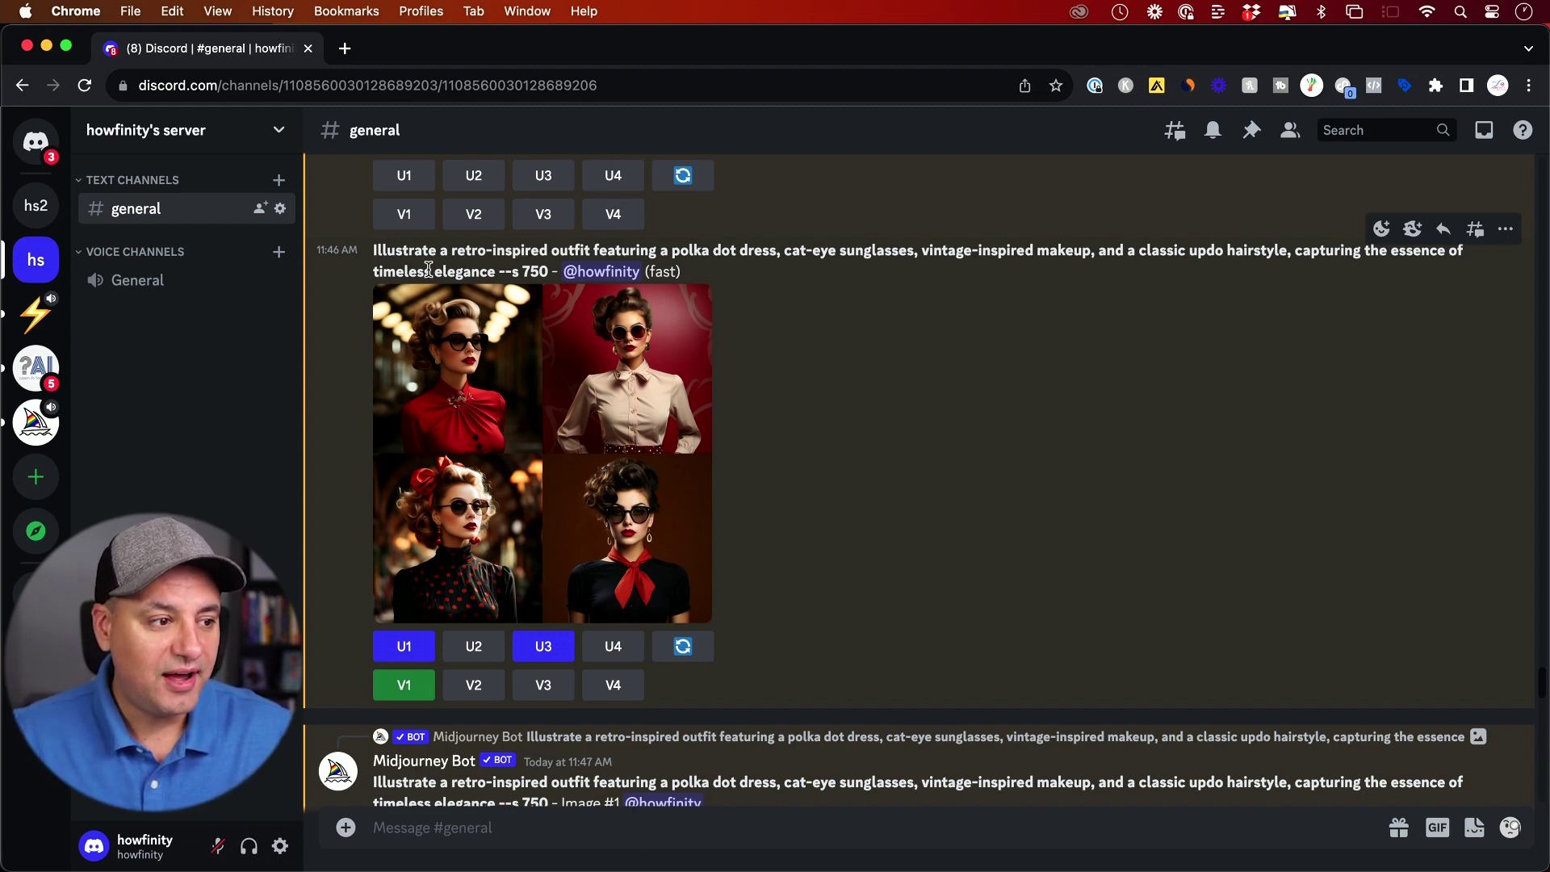
- Start a new /imagine command in the channel message box
left_click(534, 827)
type("/imagine")
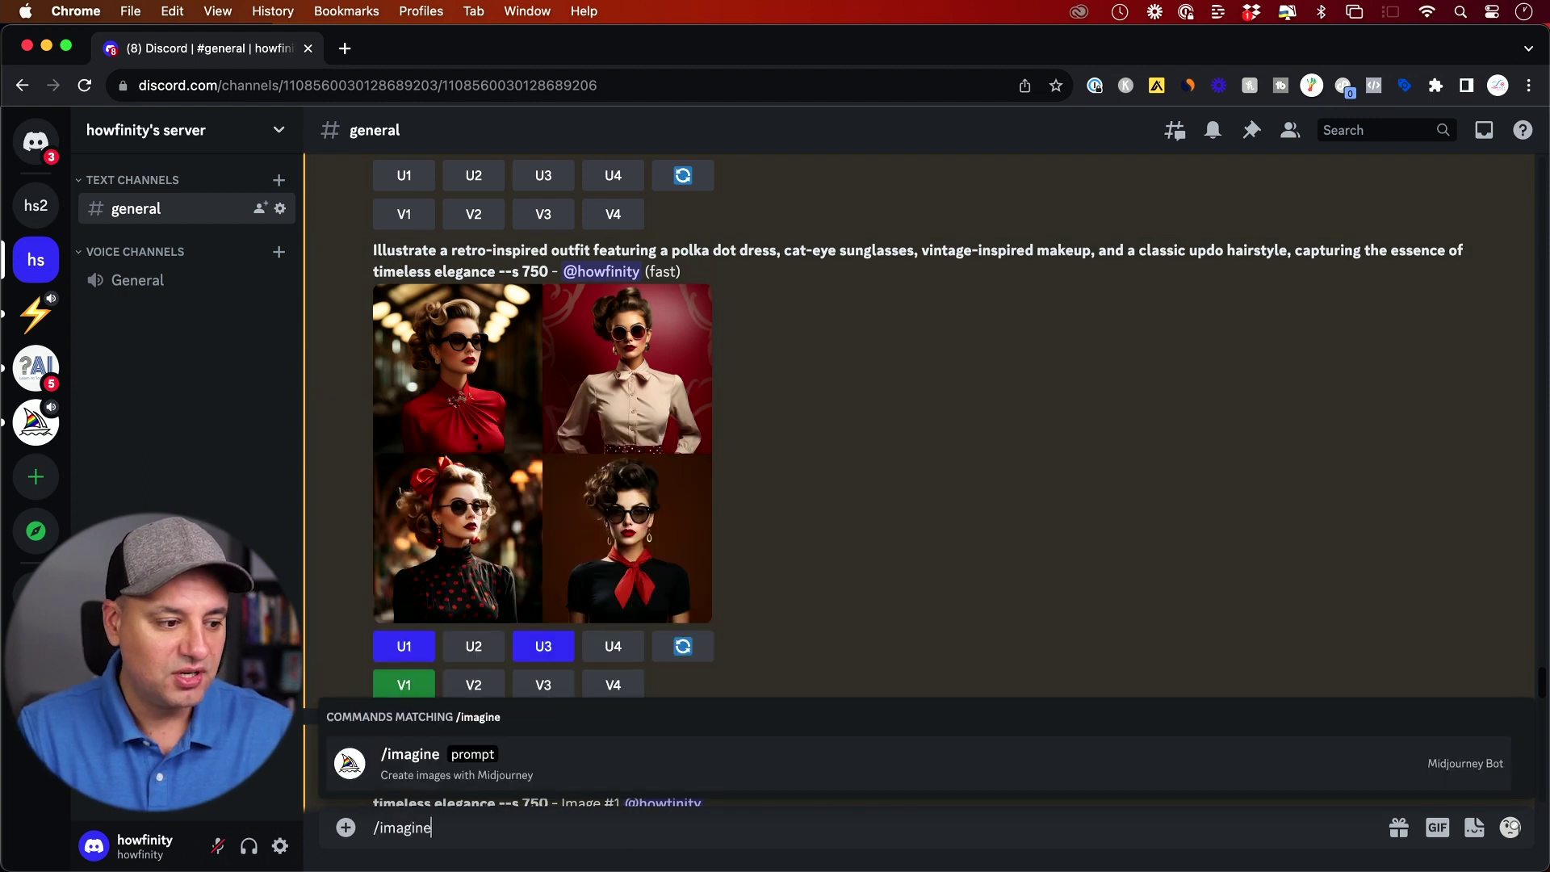
key("Tab")
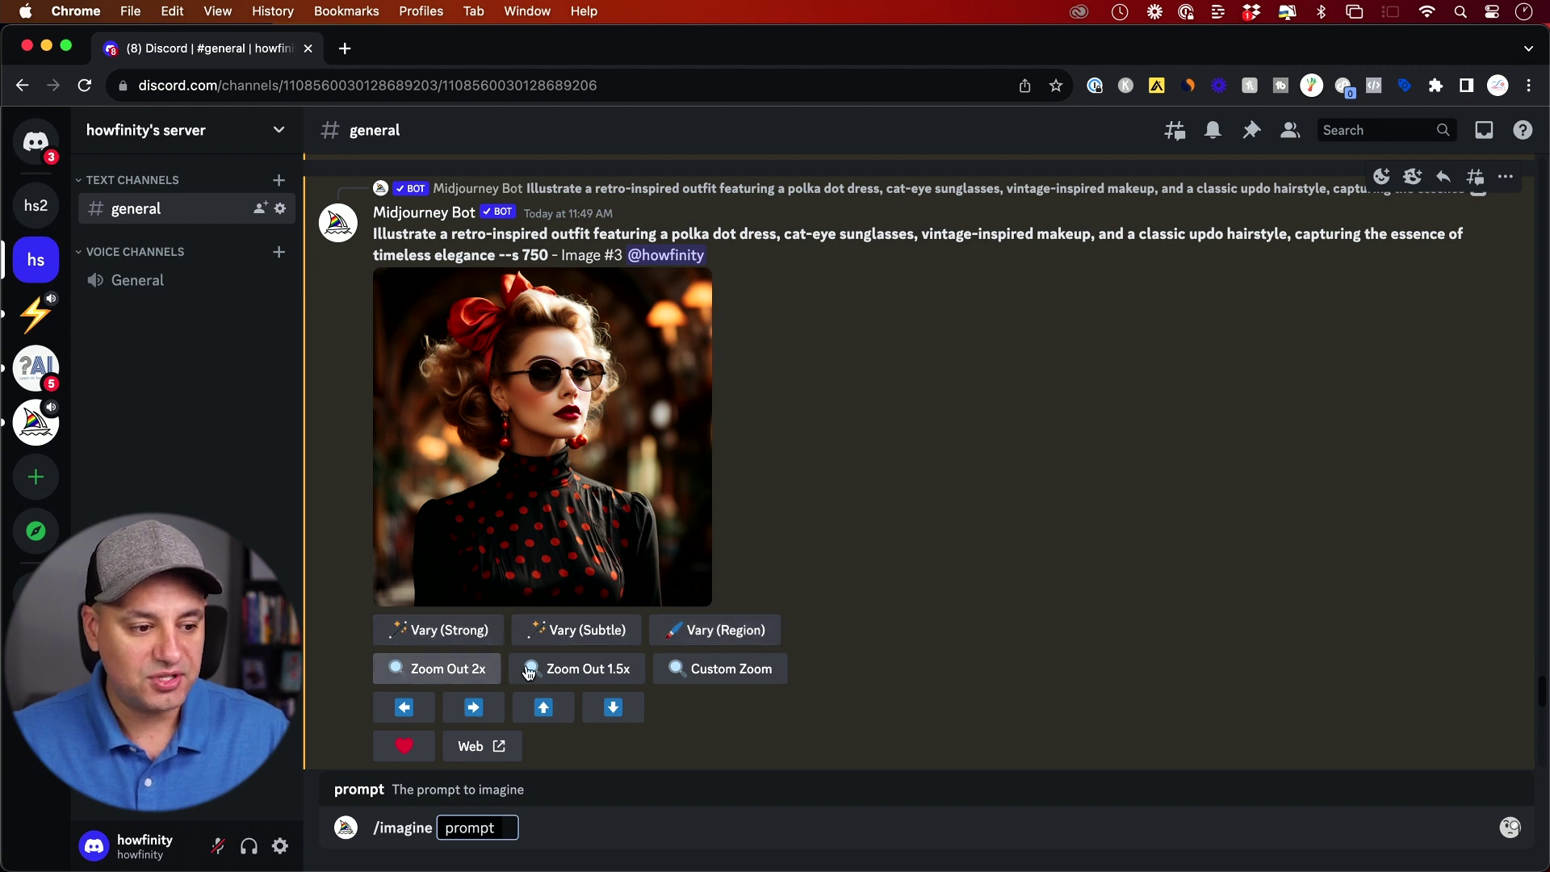
- Scroll back to upscaled Image #3 and open it in the region editor
scroll(678, 670, "up", 1)
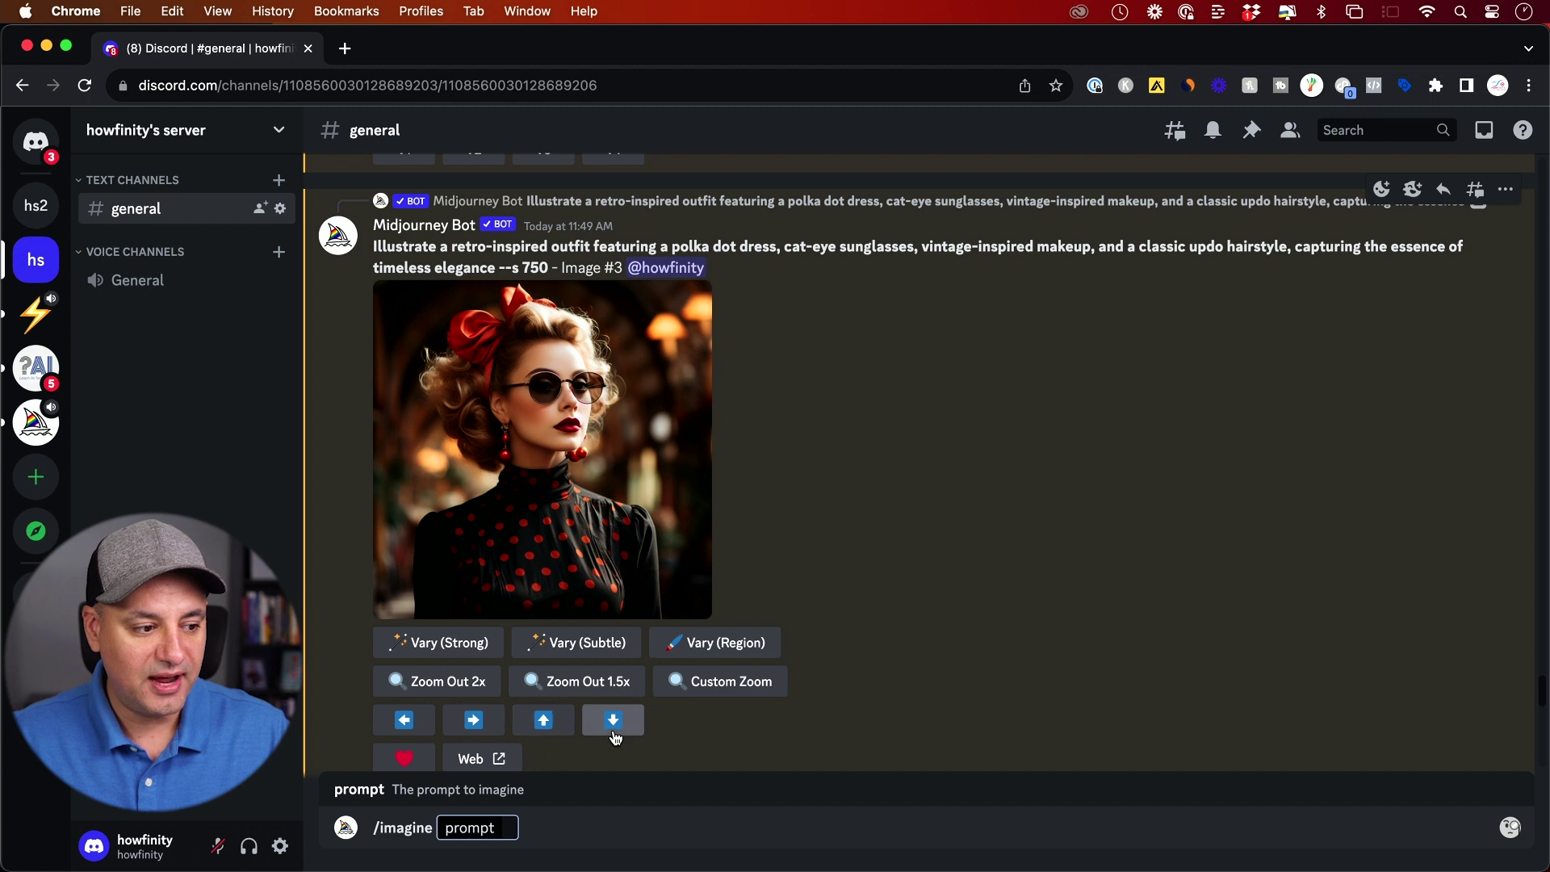
left_click(547, 643)
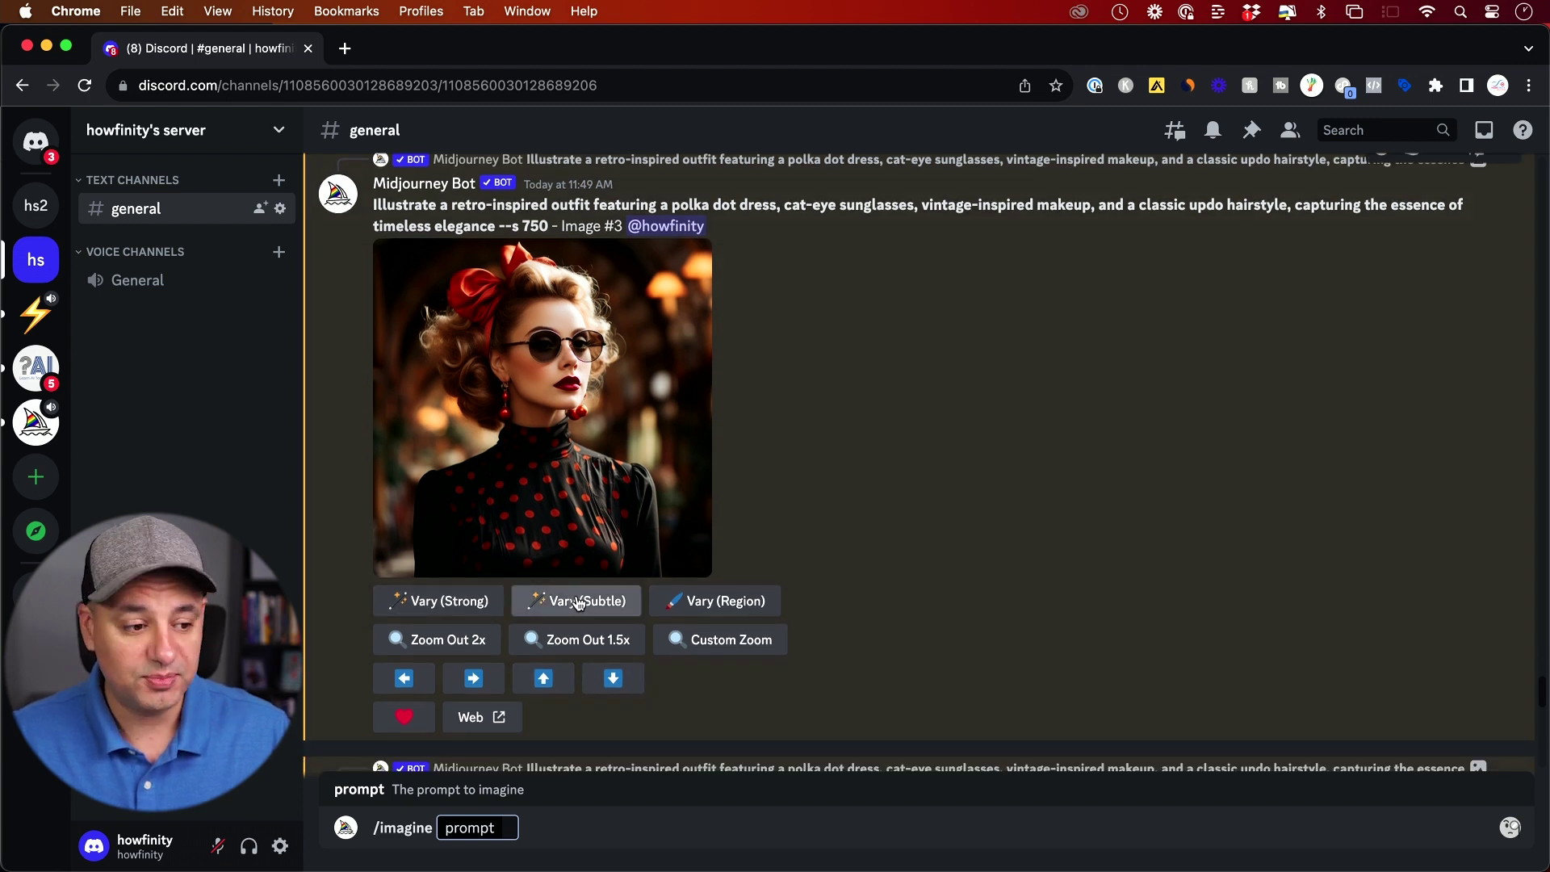
left_click(709, 602)
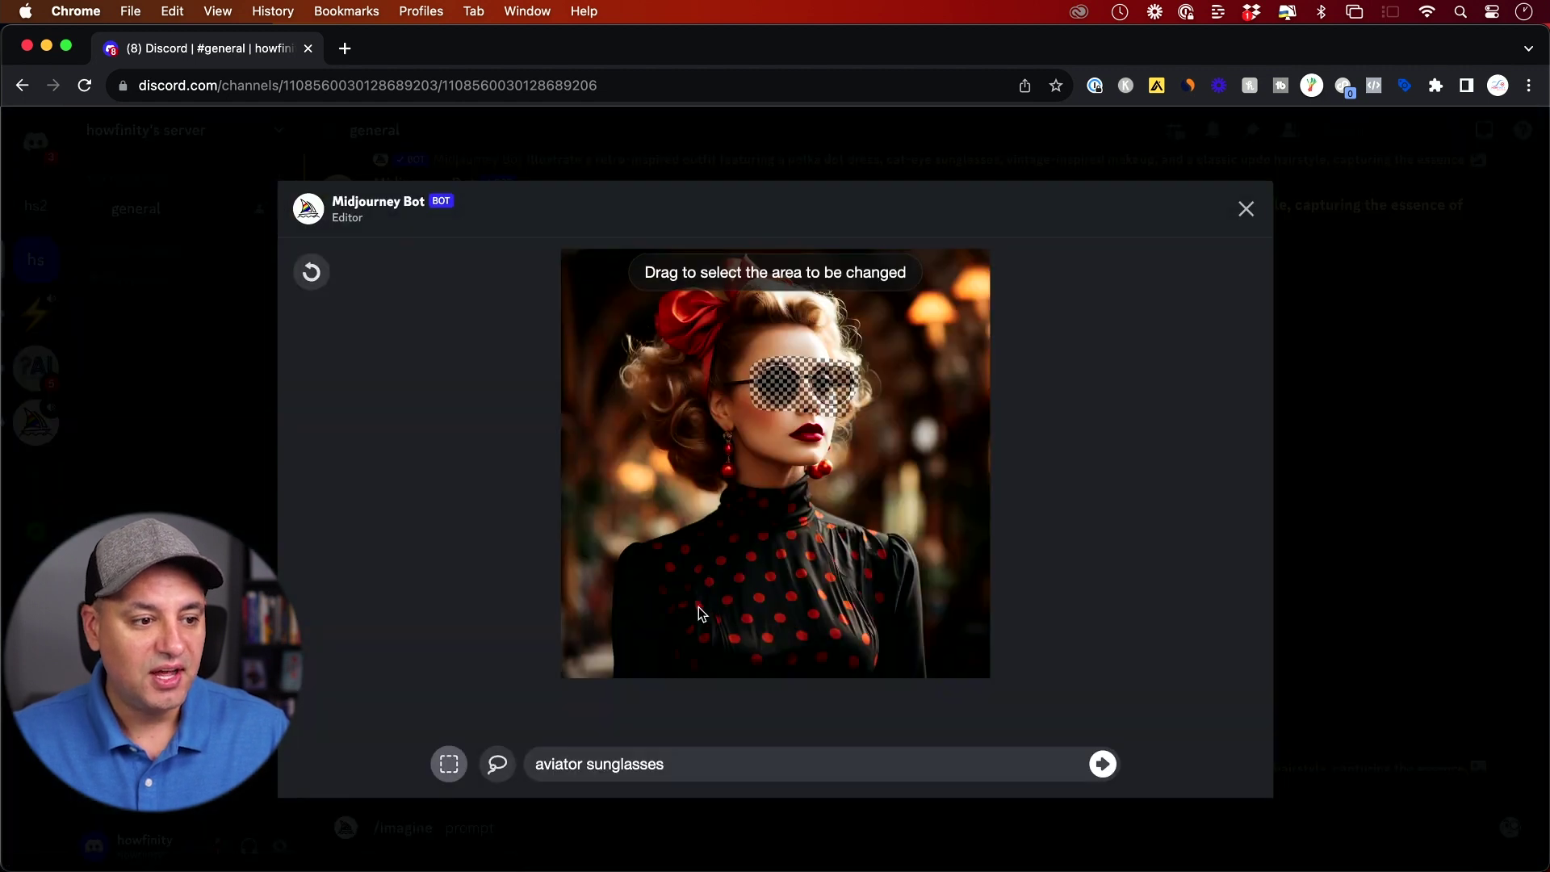
- Clear the old sunglasses mask and lasso the woman's polka-dot dress instead
key("ctrl+z")
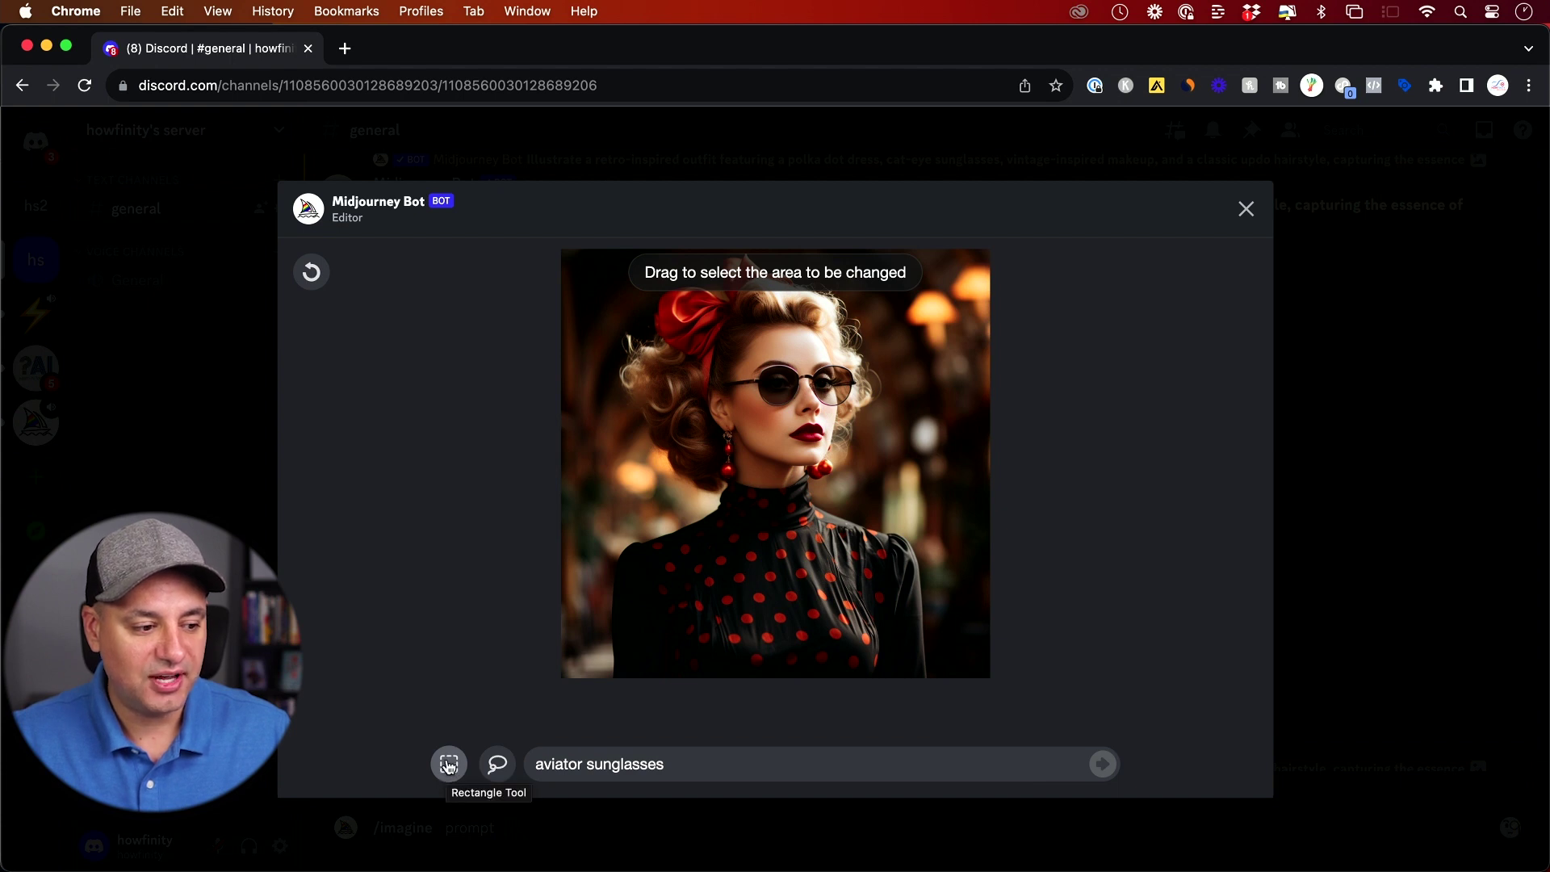
left_click_drag(599, 462, 967, 704)
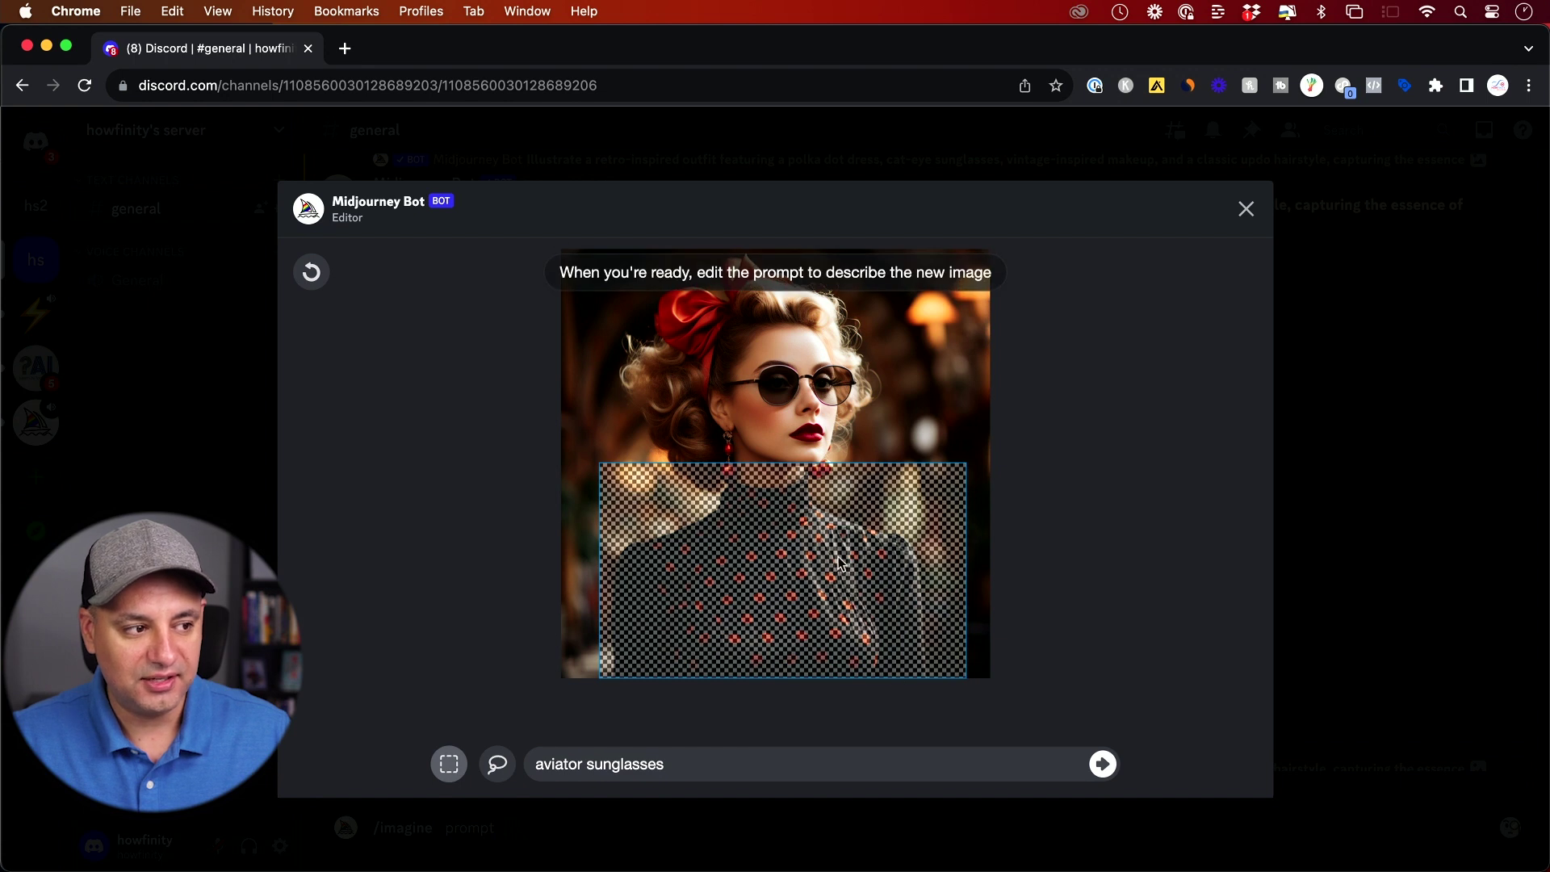
left_click(311, 272)
left_click(497, 765)
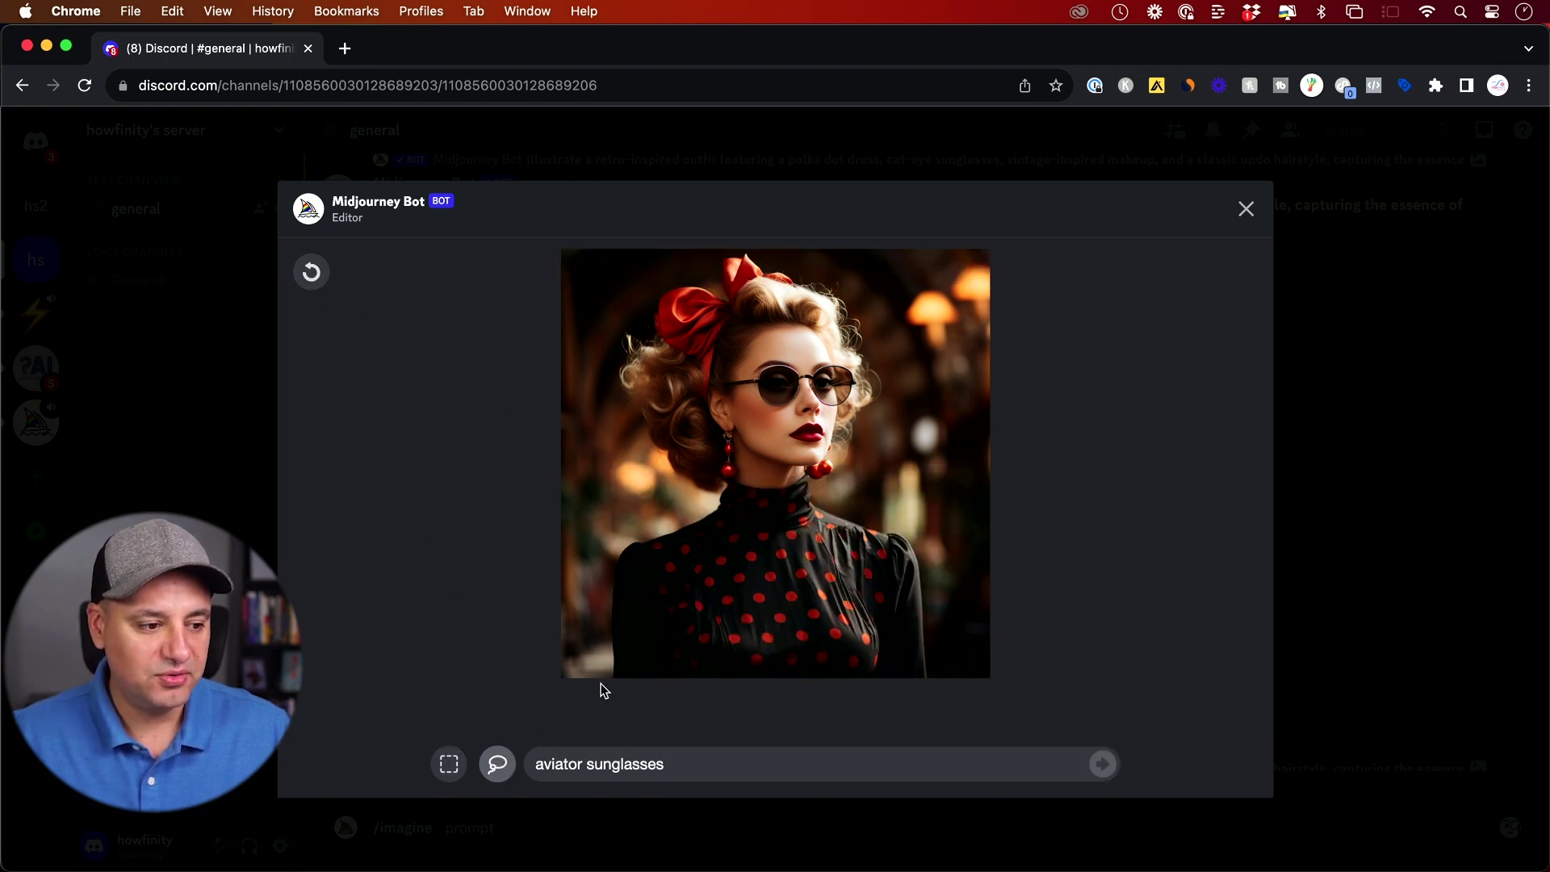
mouse_move(611, 563)
left_mouse_down()
mouse_move(754, 463)
mouse_move(820, 472)
mouse_move(867, 517)
mouse_move(940, 546)
mouse_move(932, 692)
left_mouse_up()
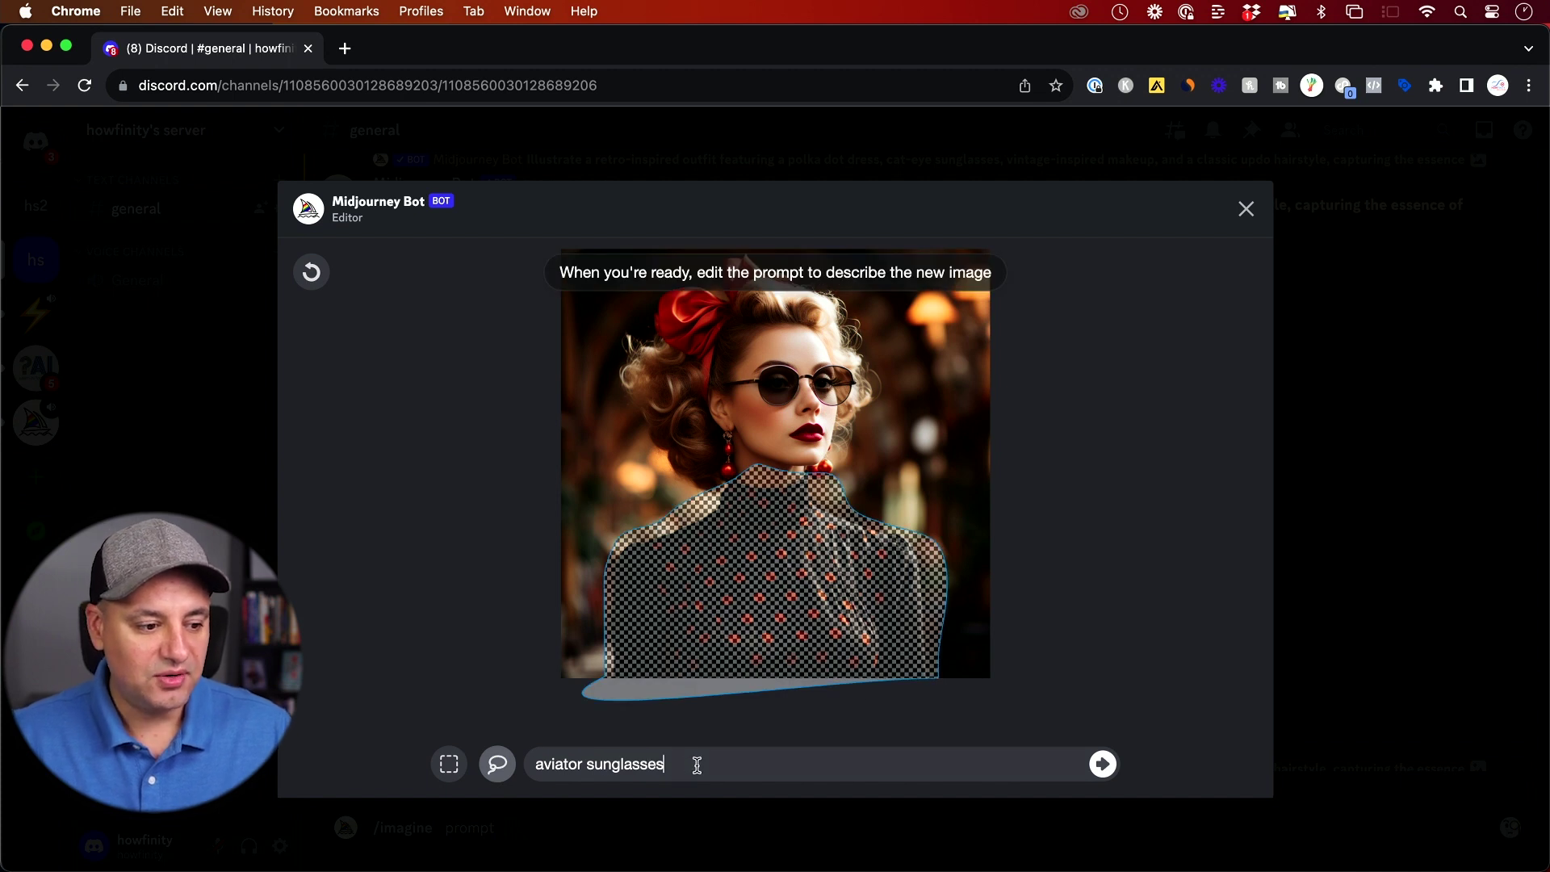
- Replace the 'aviator sunglasses' prompt with 'red dress' and submit the region edit
triple_click(665, 762)
key("BackSpace")
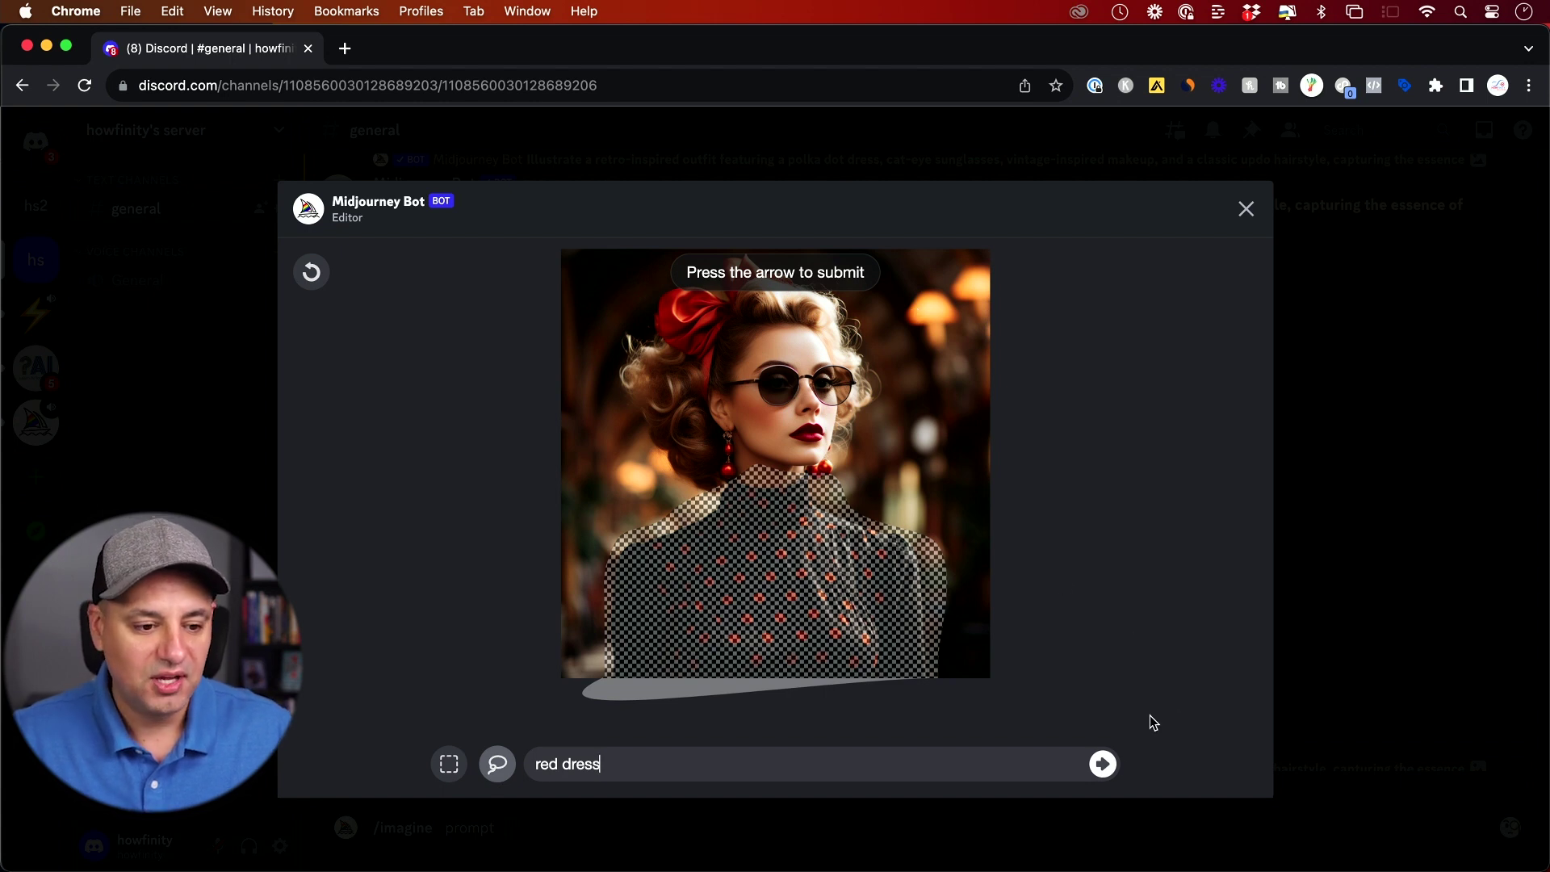
left_click(1102, 769)
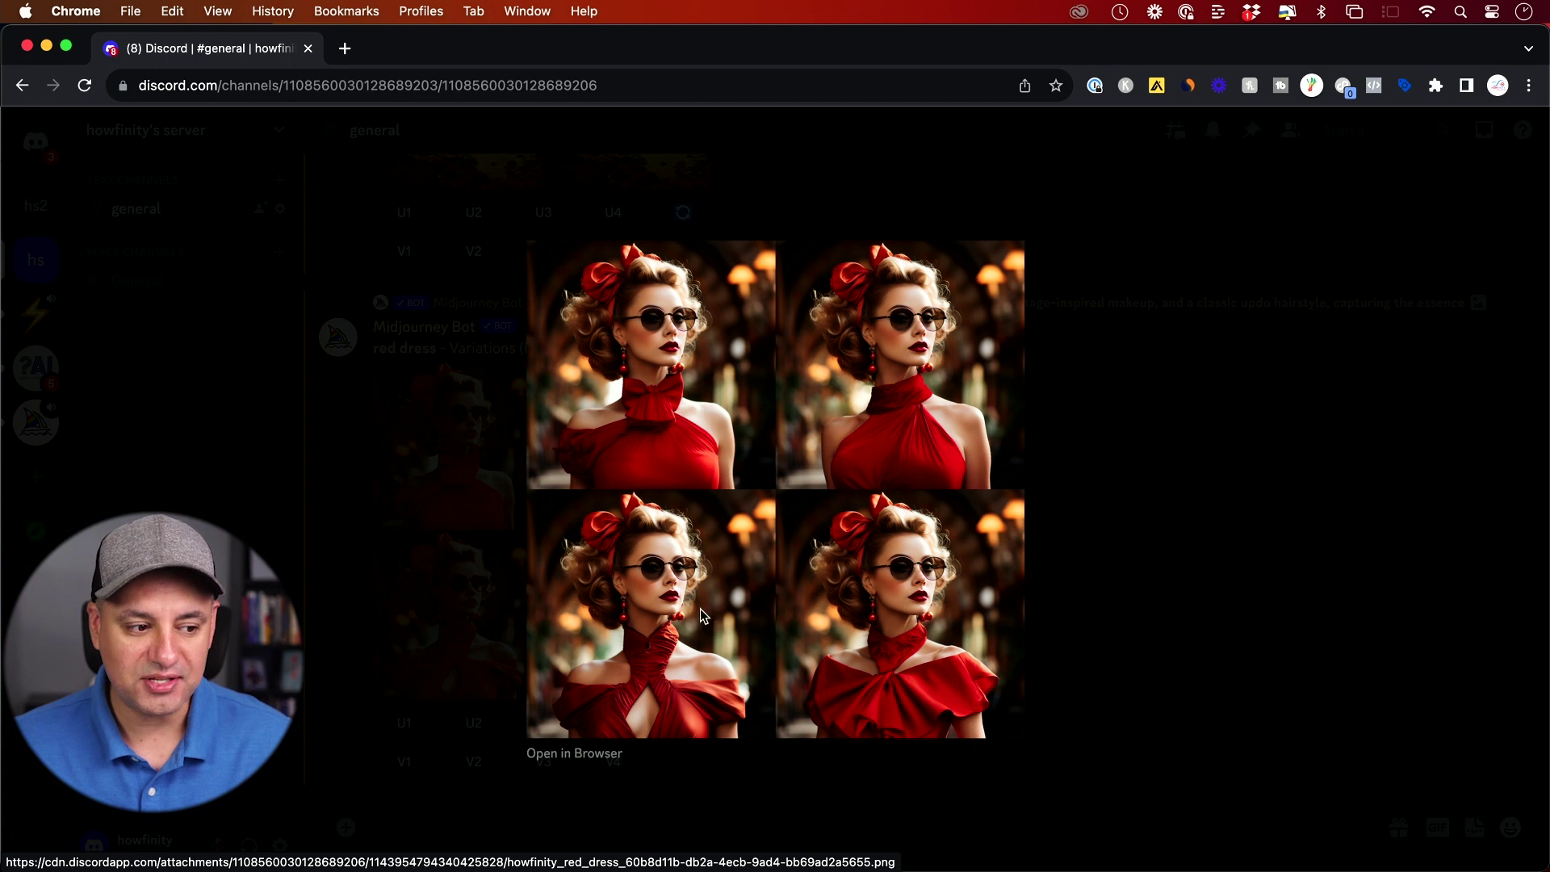
- Close the red-gown preview and request variations of image #2 with the 'red dress' remix prompt
left_click(1163, 574)
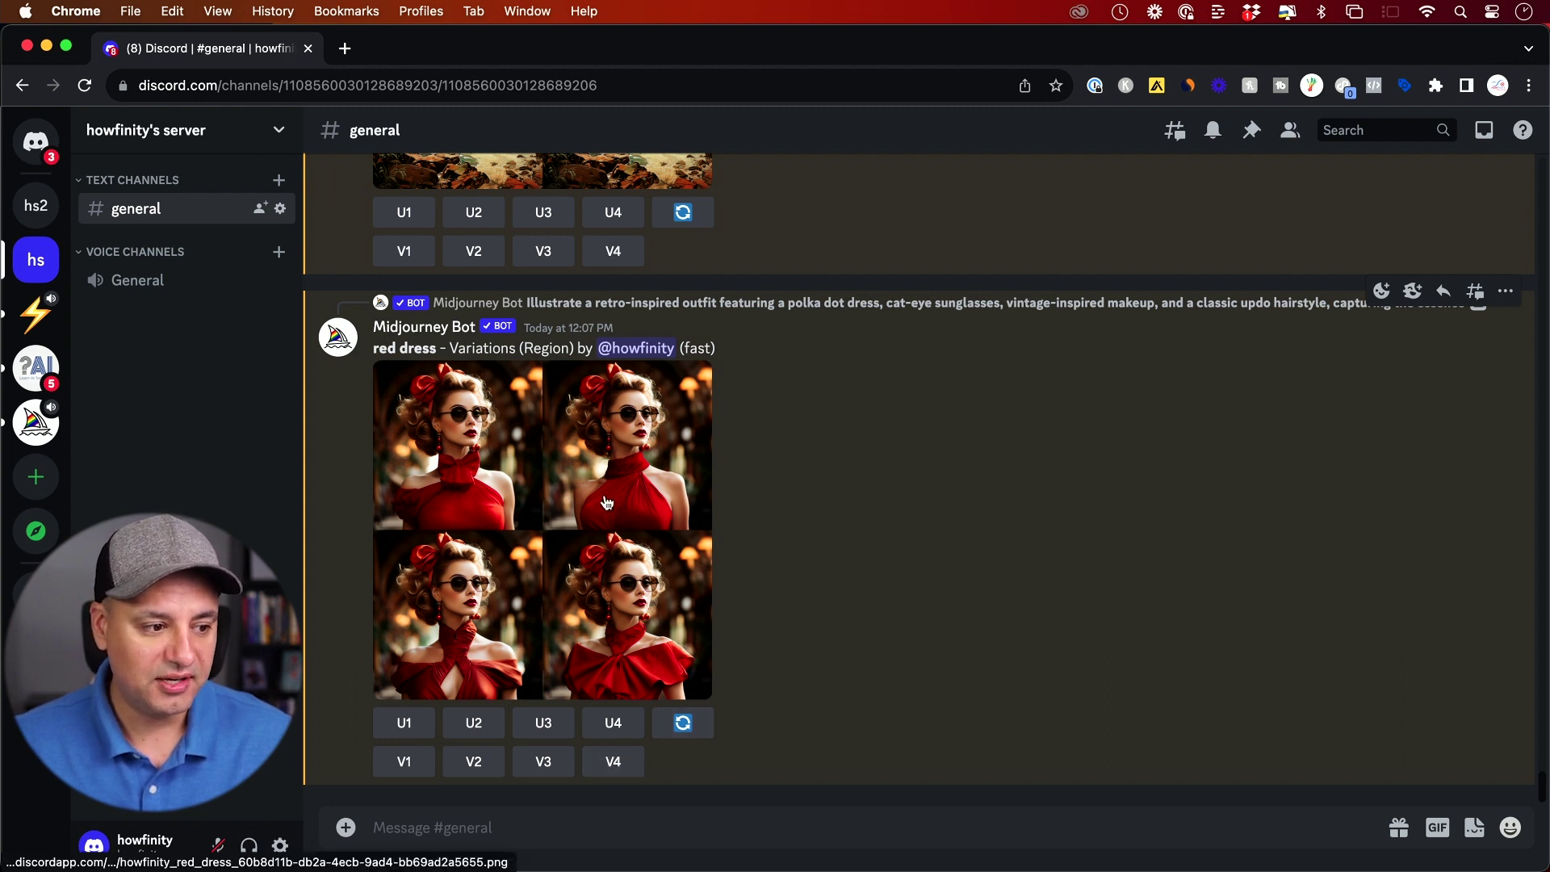
left_click(473, 763)
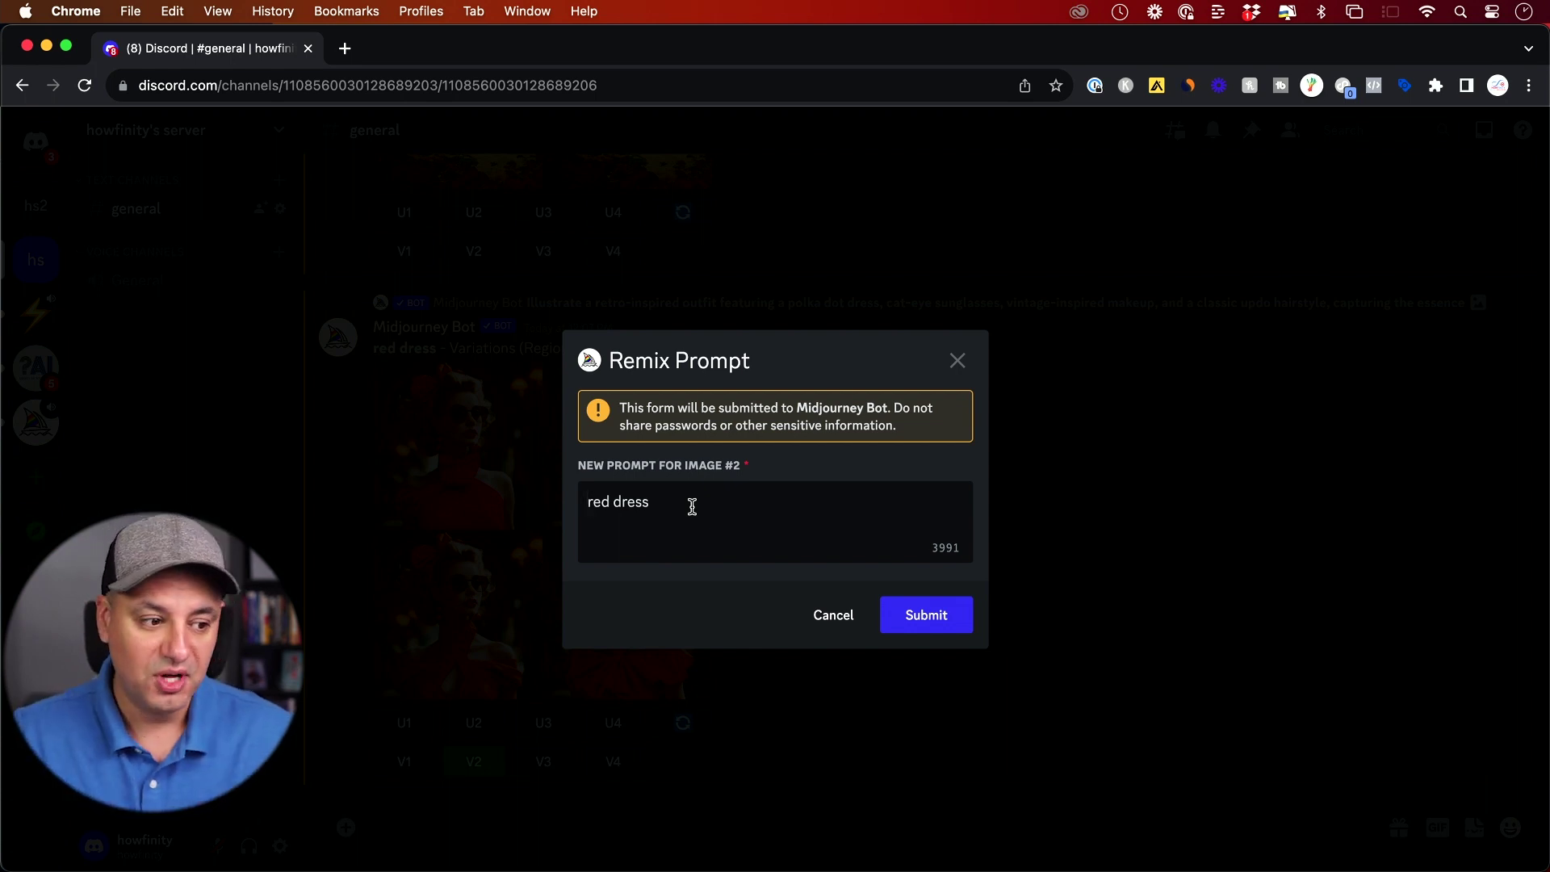
left_click(668, 504)
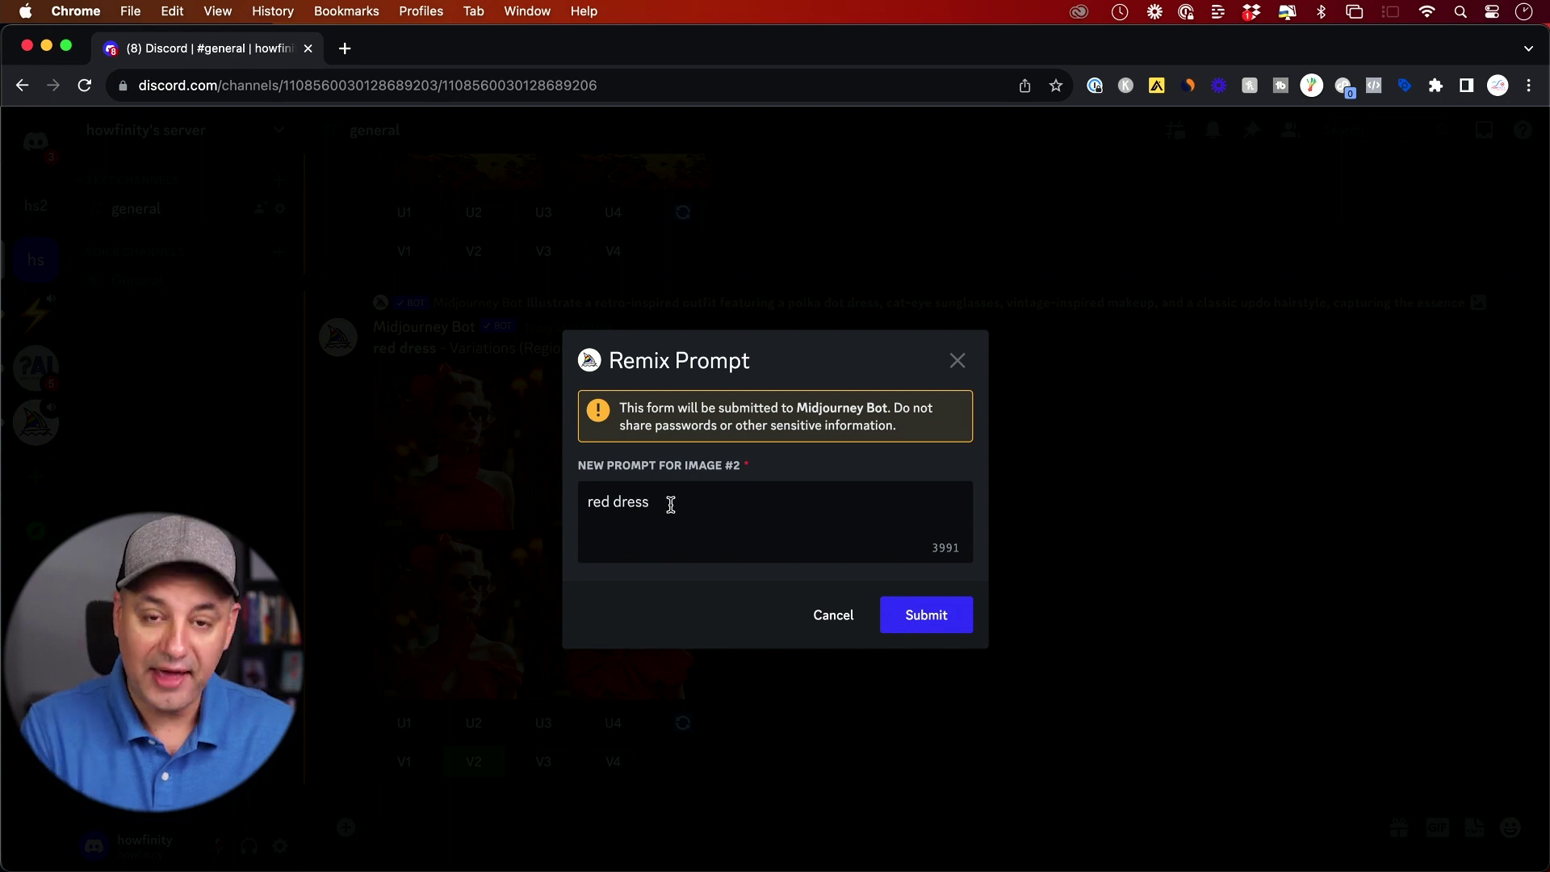
key("Escape")
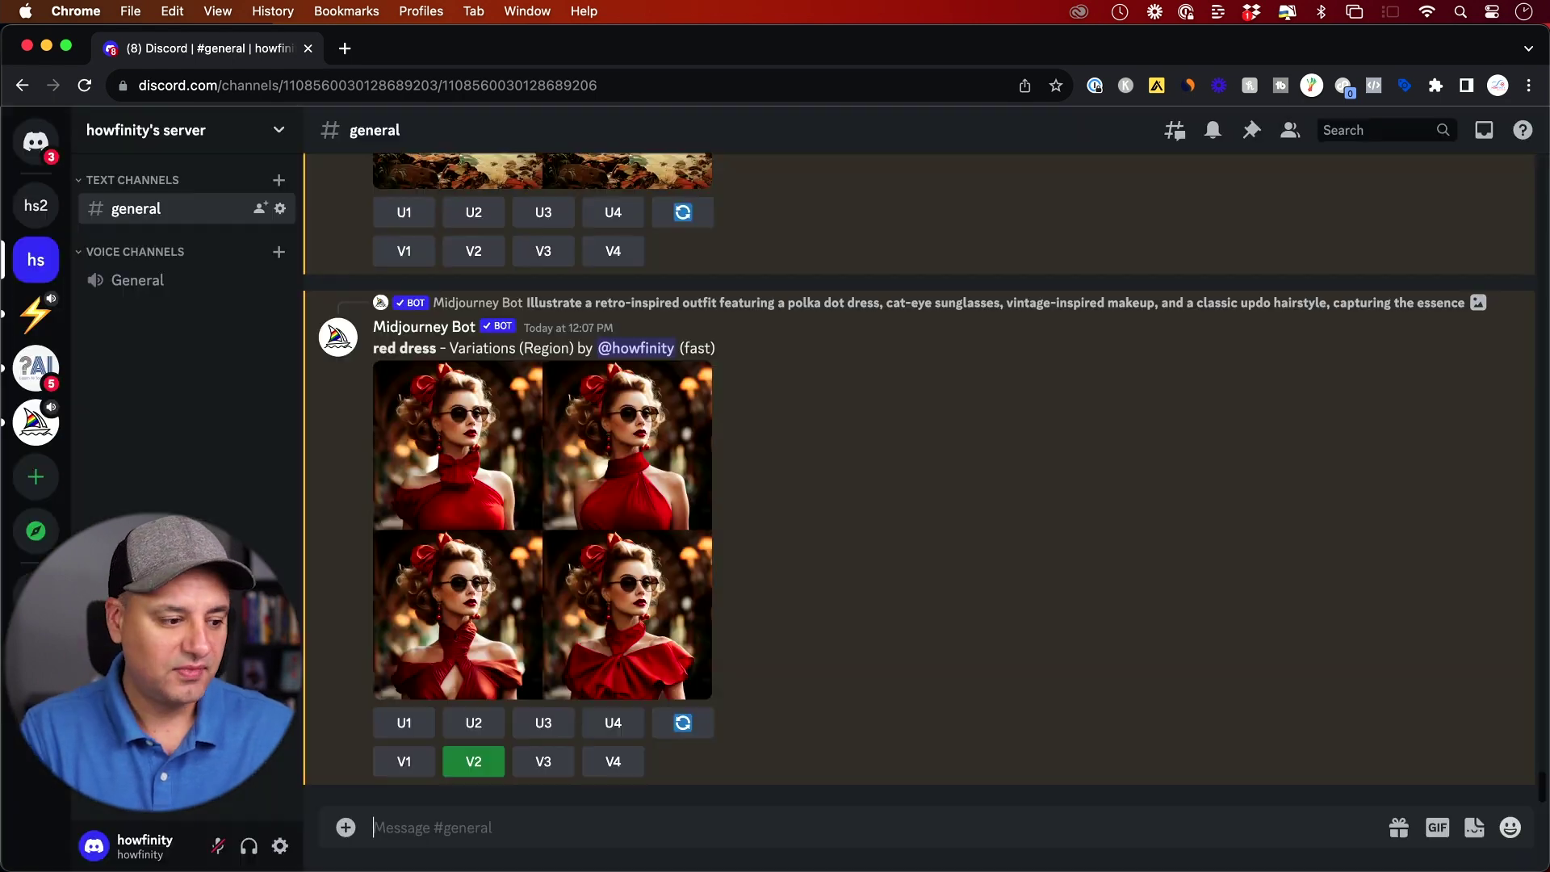
- Generate images from the pasted tropical white sandy beach prompt with /imagine
type("/imagine")
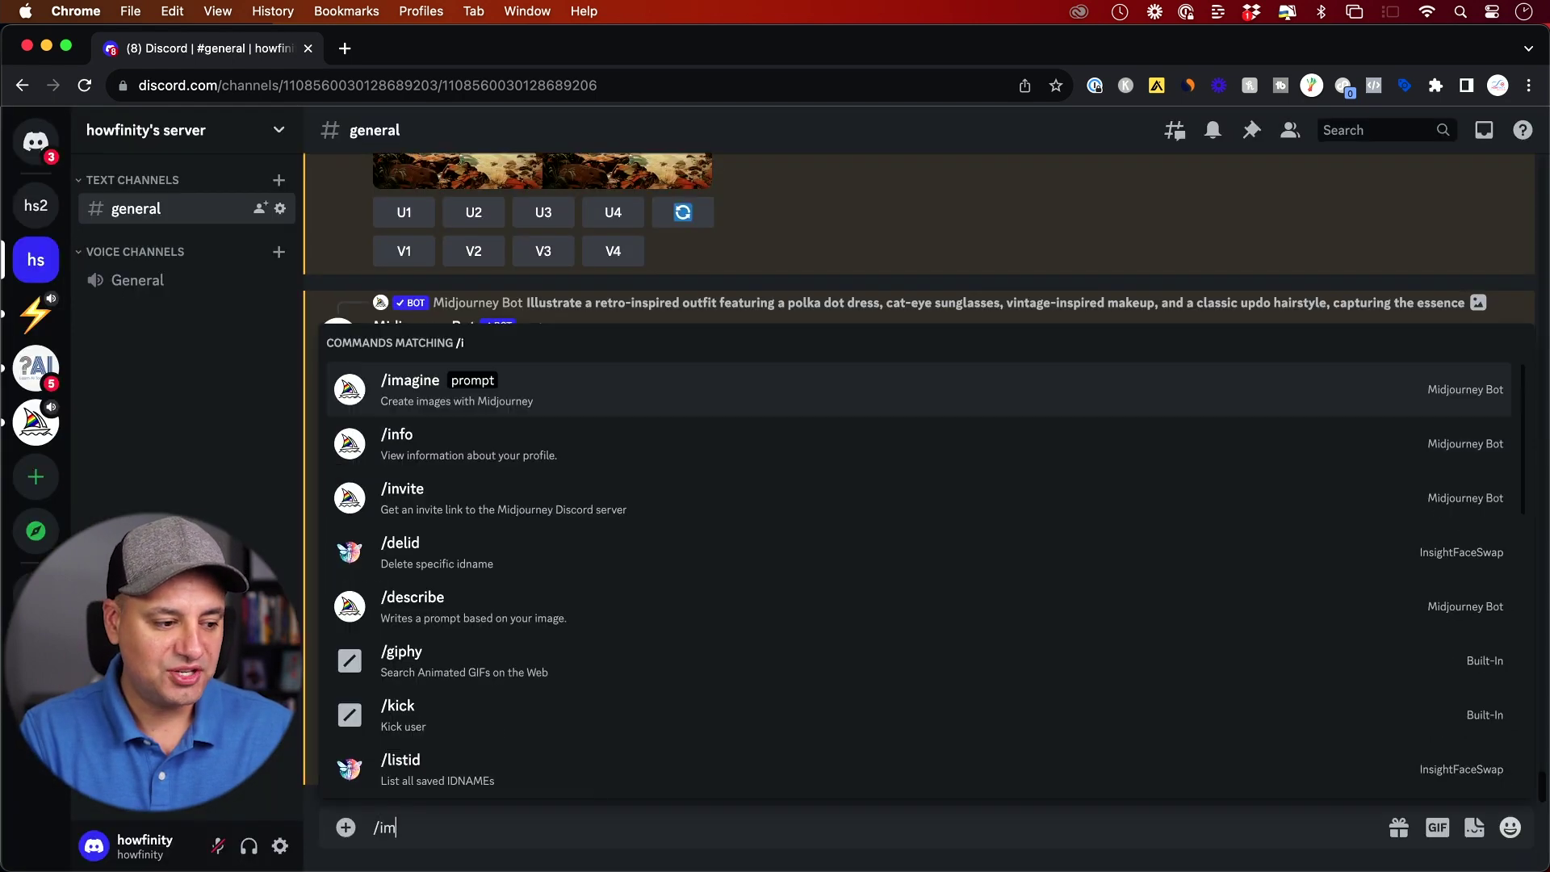
key("Tab")
type("Capture the pristine beauty of a white sandy beach framed by turquoise waters and gently swaying palm trees, immersing viewers in the tranquil ambiance of a tropical paradise --s 750")
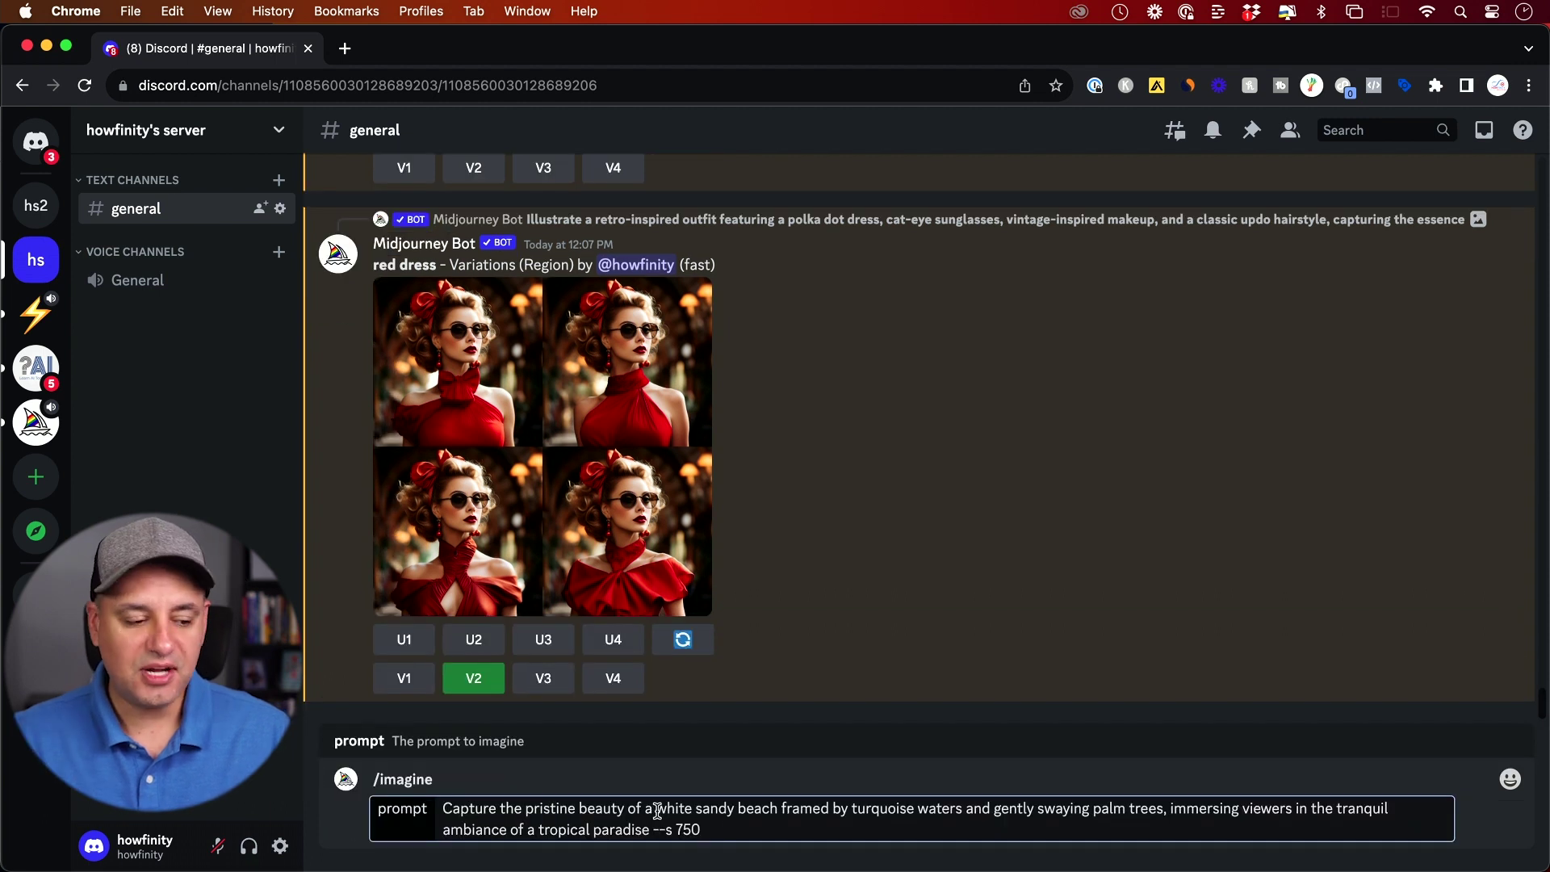
left_click_drag(652, 808, 776, 806)
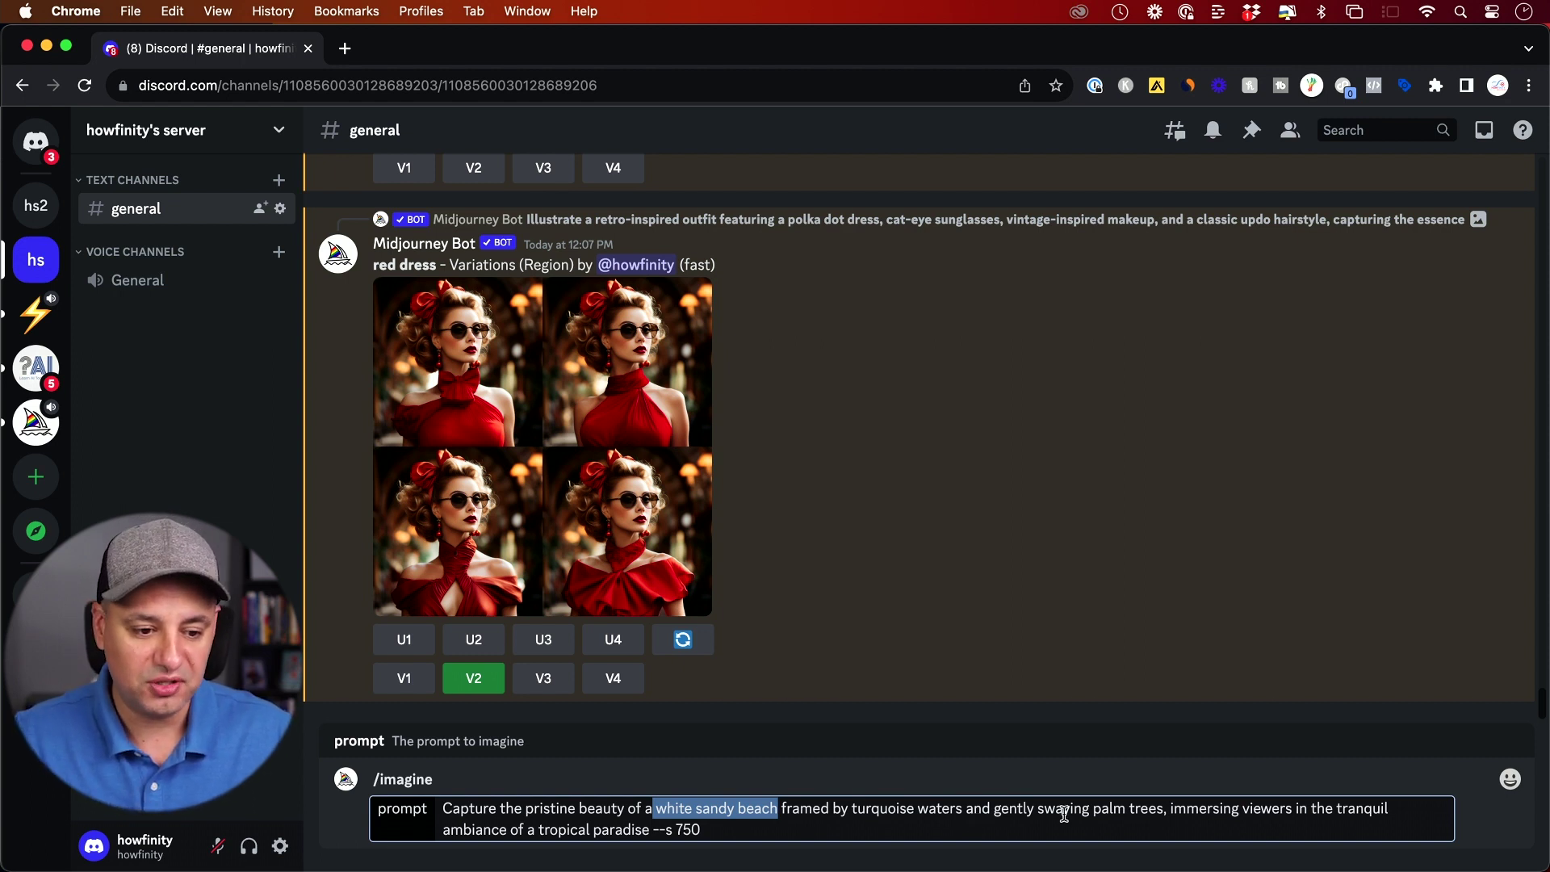
left_click(941, 830)
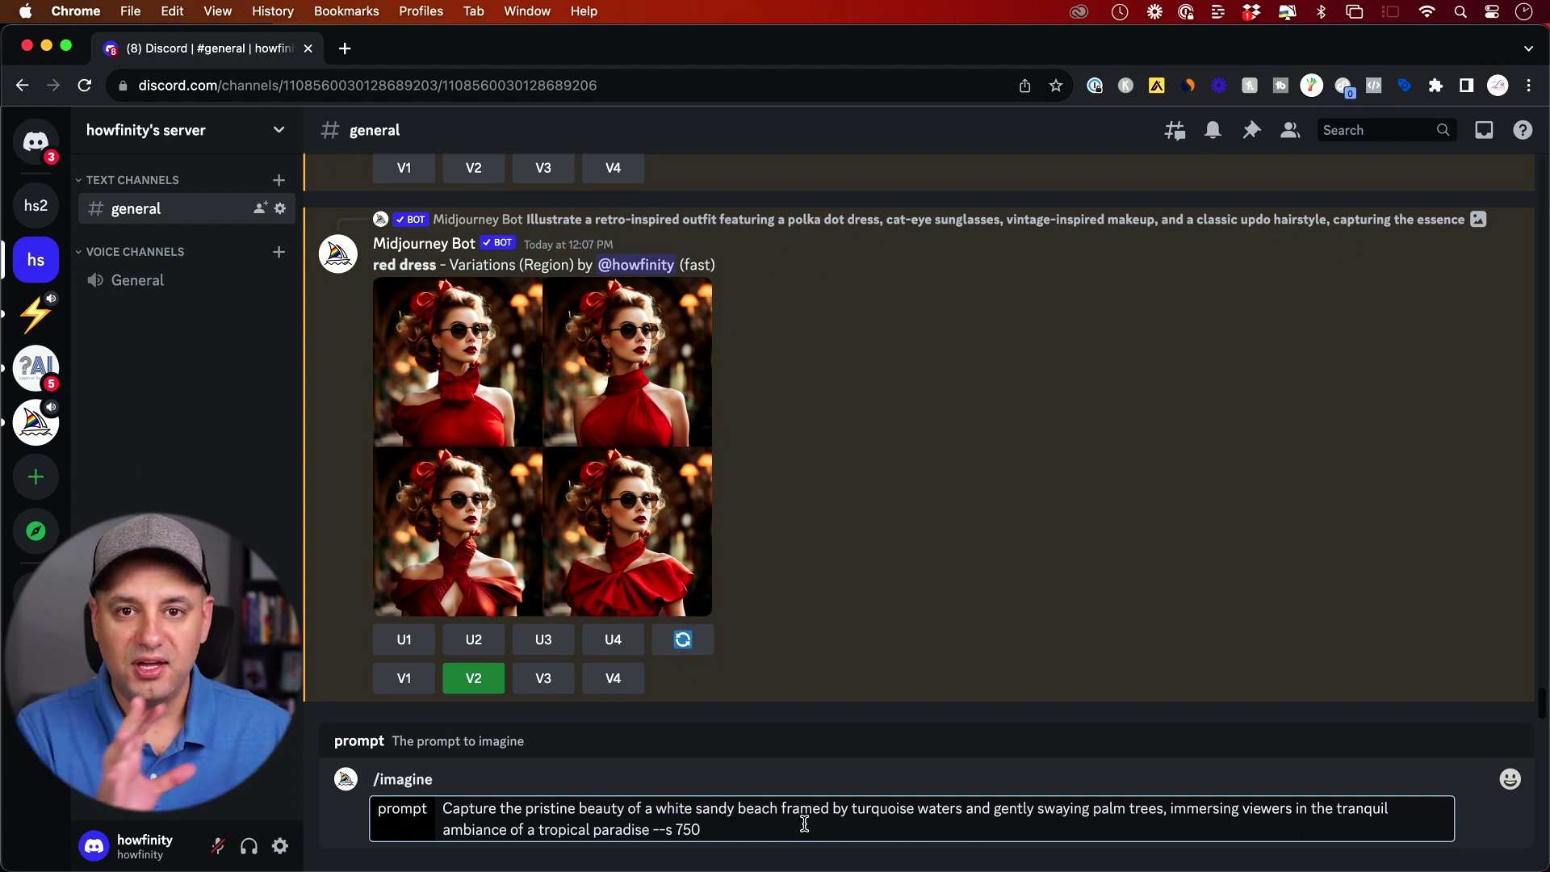
key("Return")
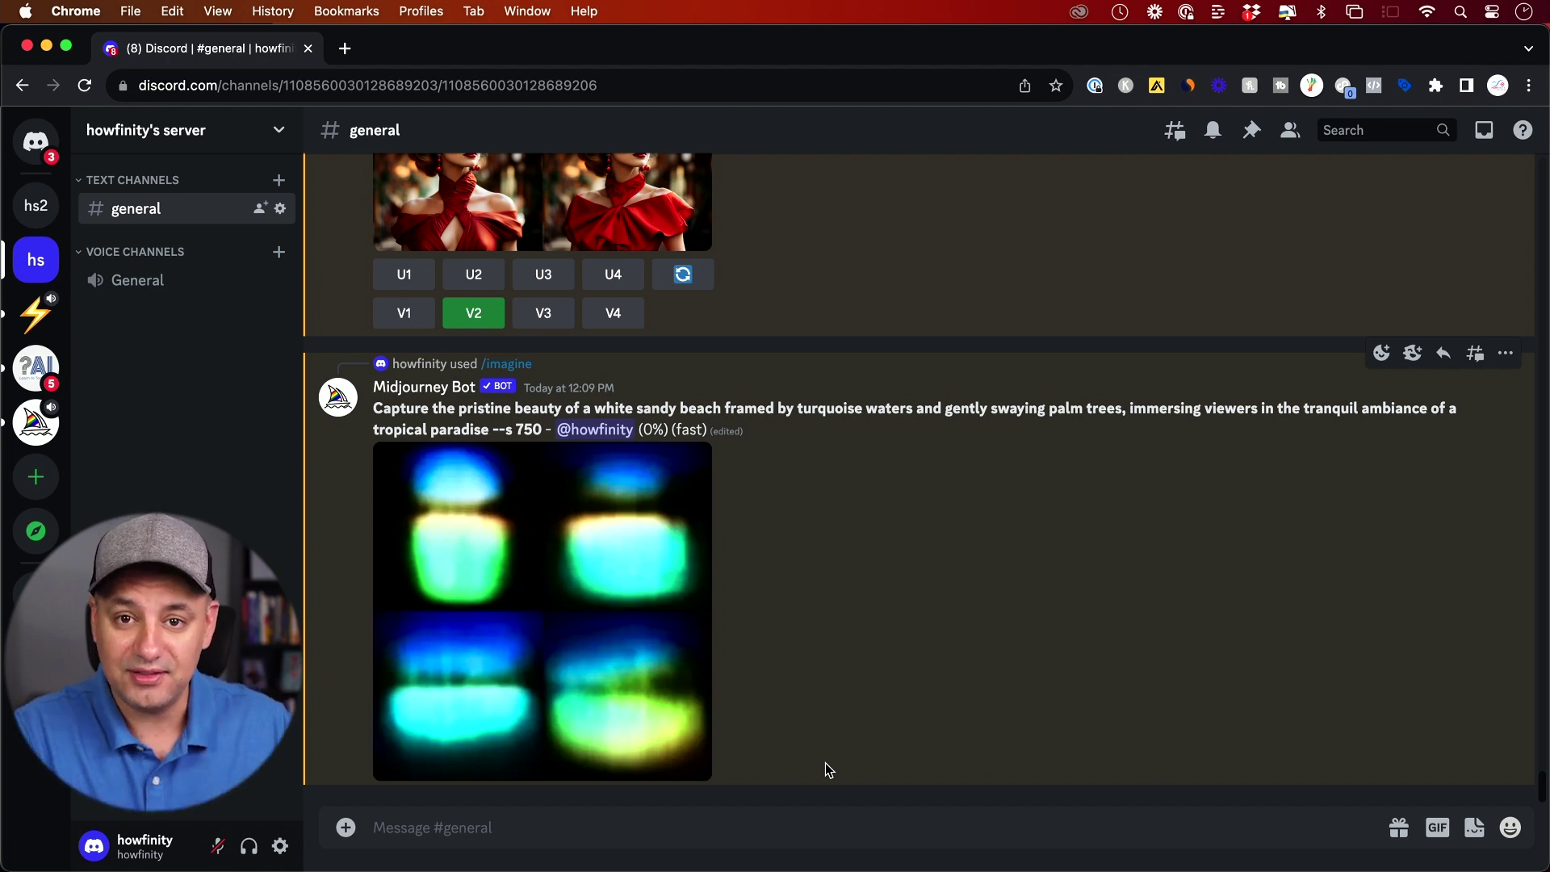
- Upscale beach image #4 and open it in the region editor
left_click(662, 614)
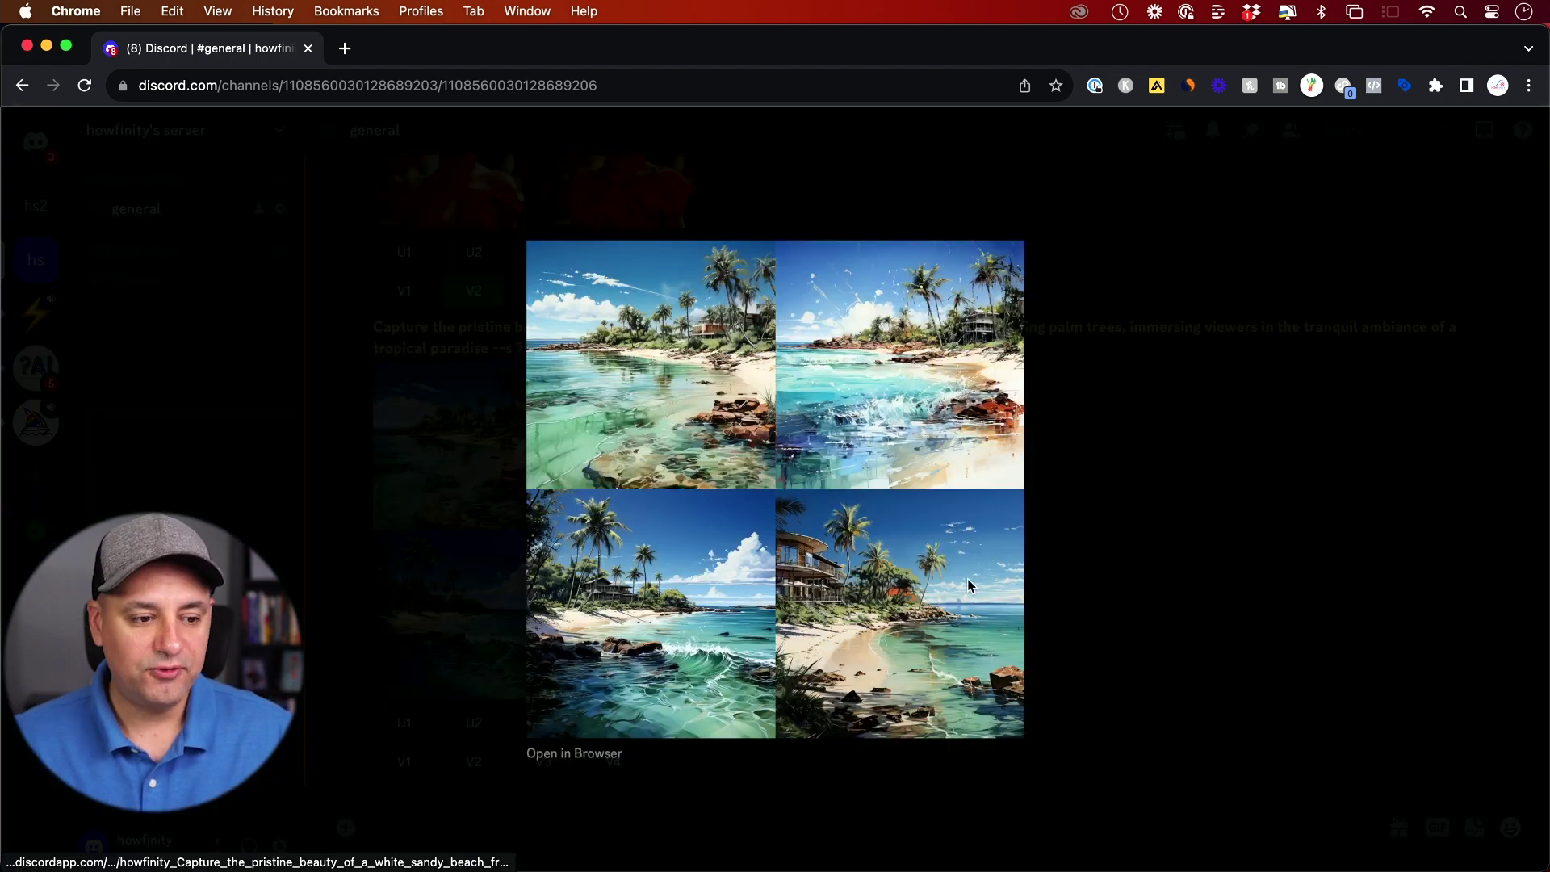
left_click(1058, 588)
left_click(611, 724)
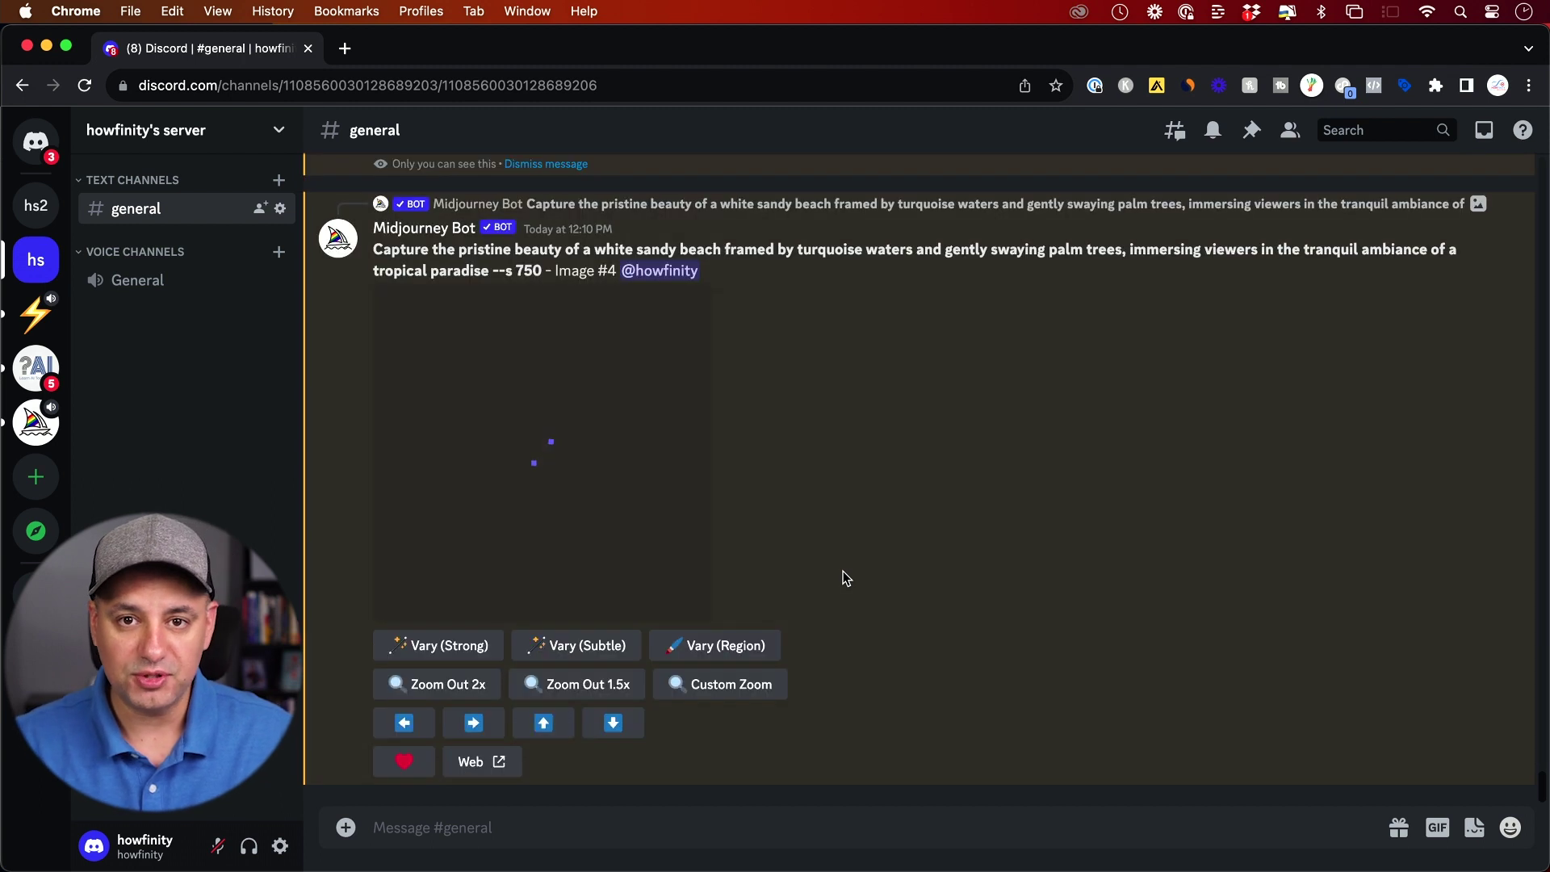
left_click(707, 658)
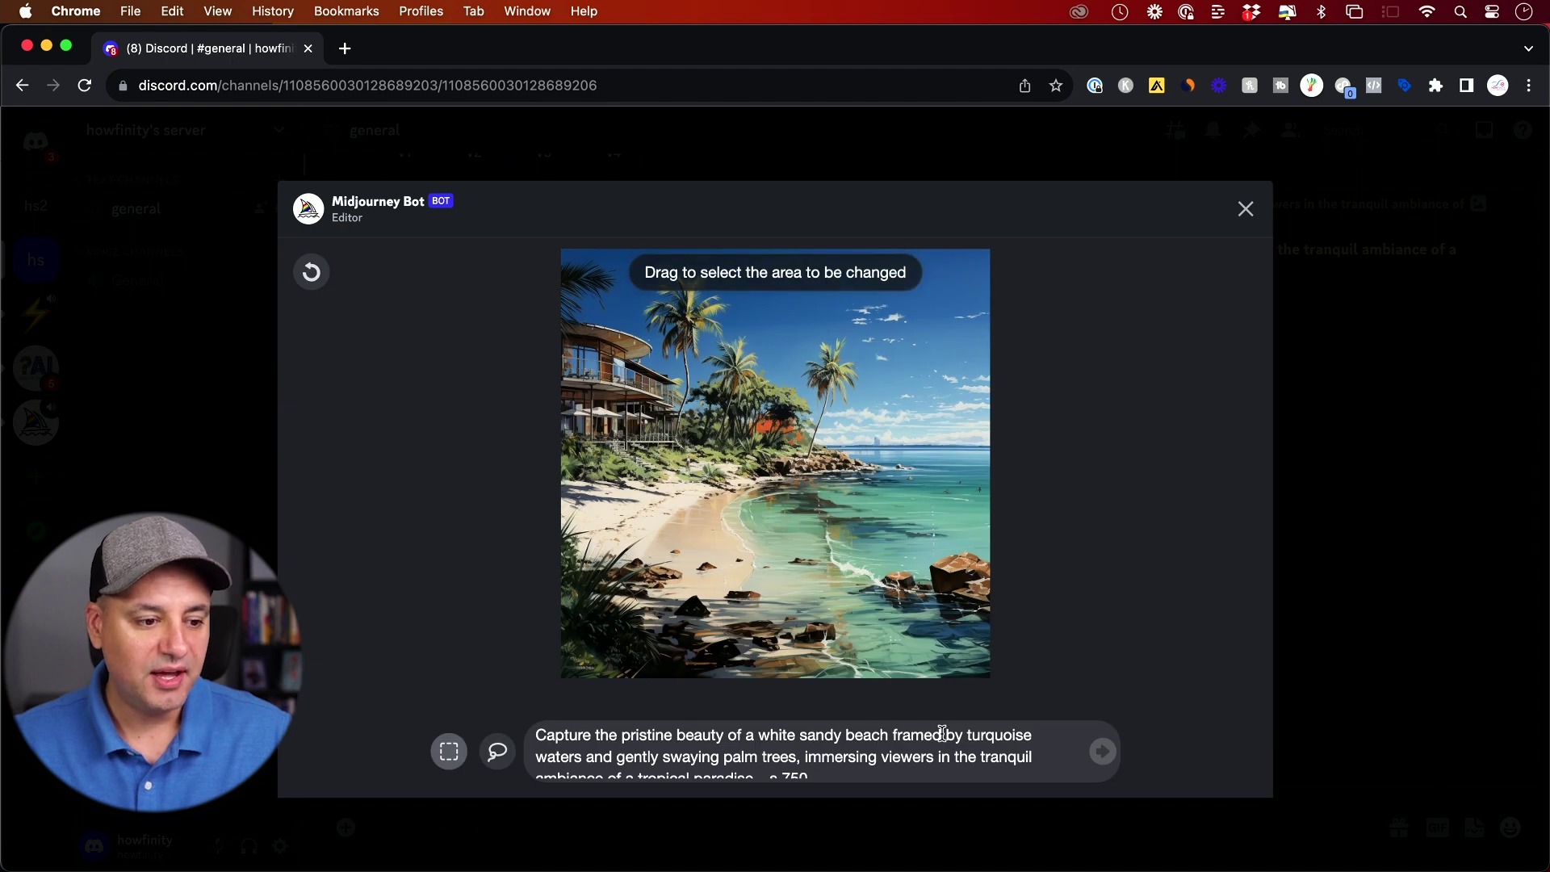
- Delete the existing beach prompt text in the region editor
scroll(727, 751, "down", 1)
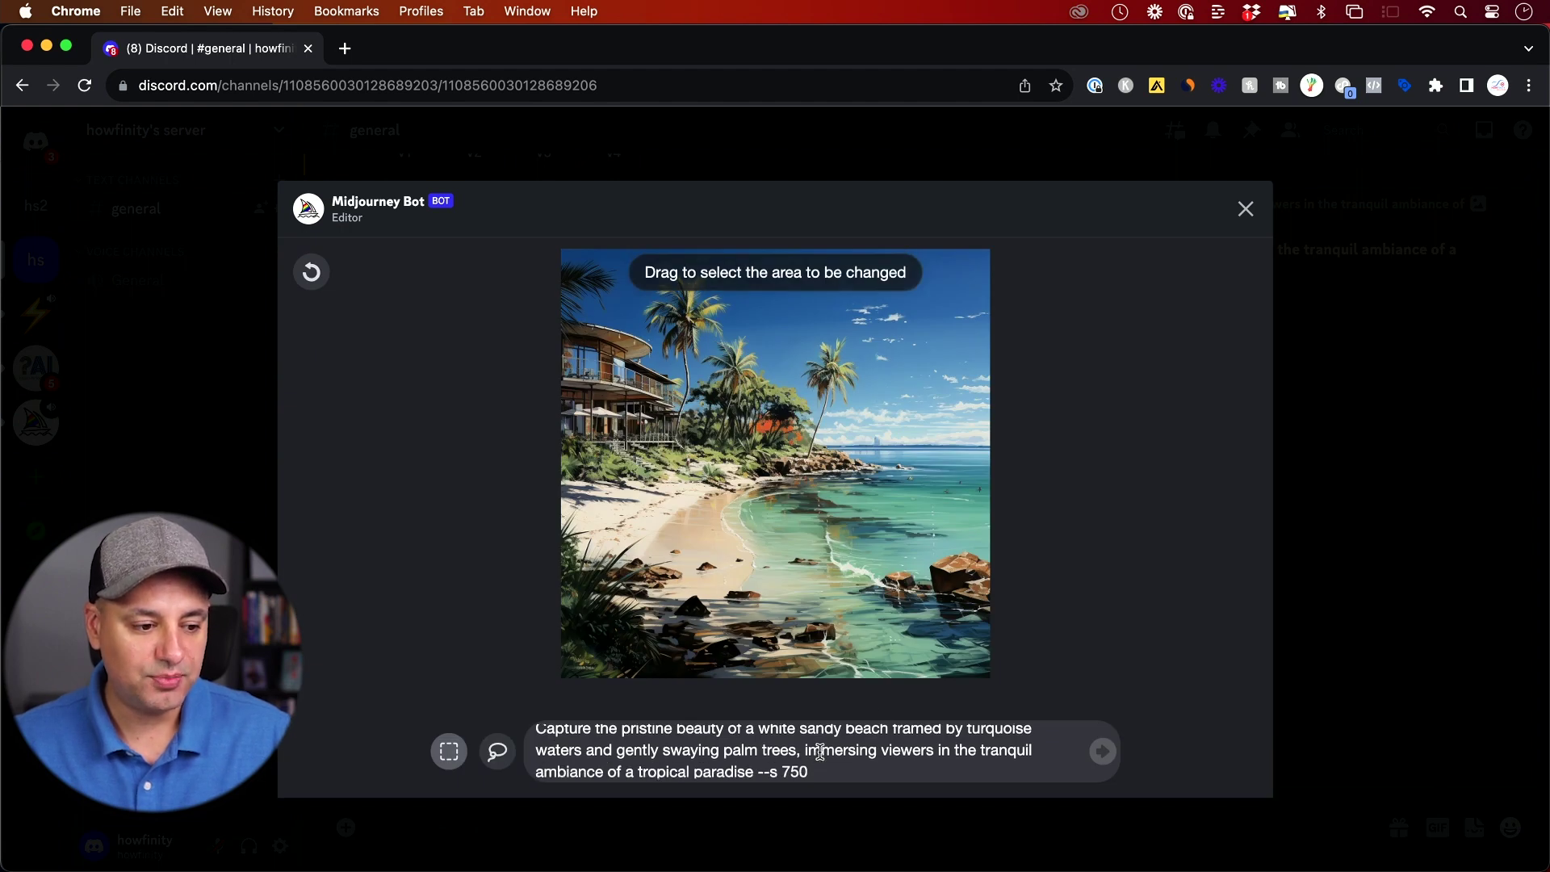
scroll(849, 753, "up", 1)
left_click(850, 753)
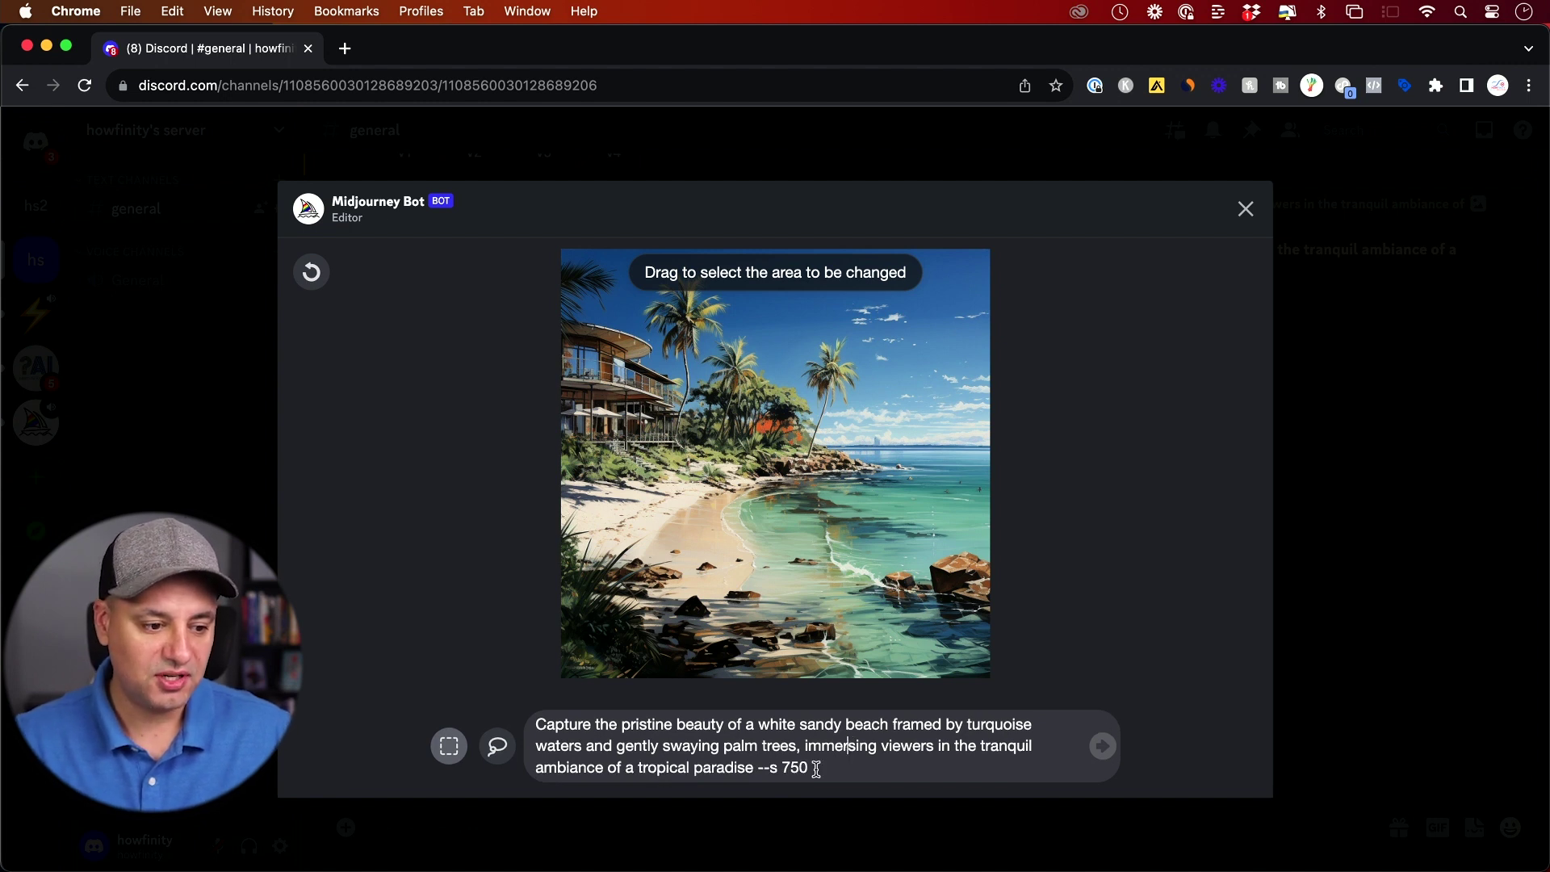
left_click_drag(814, 769, 520, 715)
key("BackSpace")
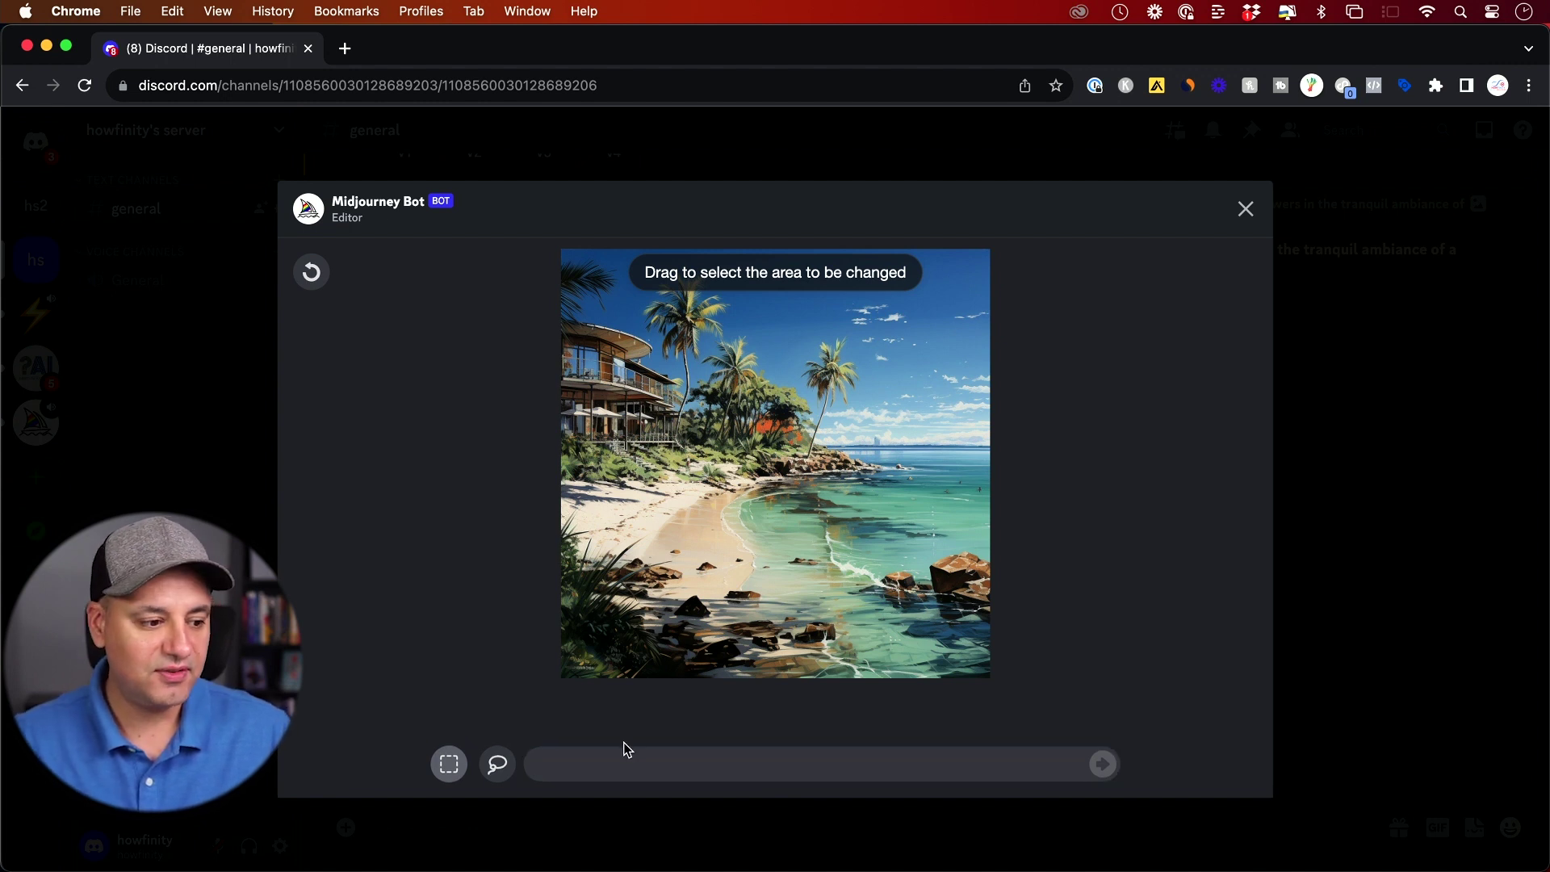
- Lasso a patch of water, enter the prompt 'boat', and submit the region edit
left_click(497, 769)
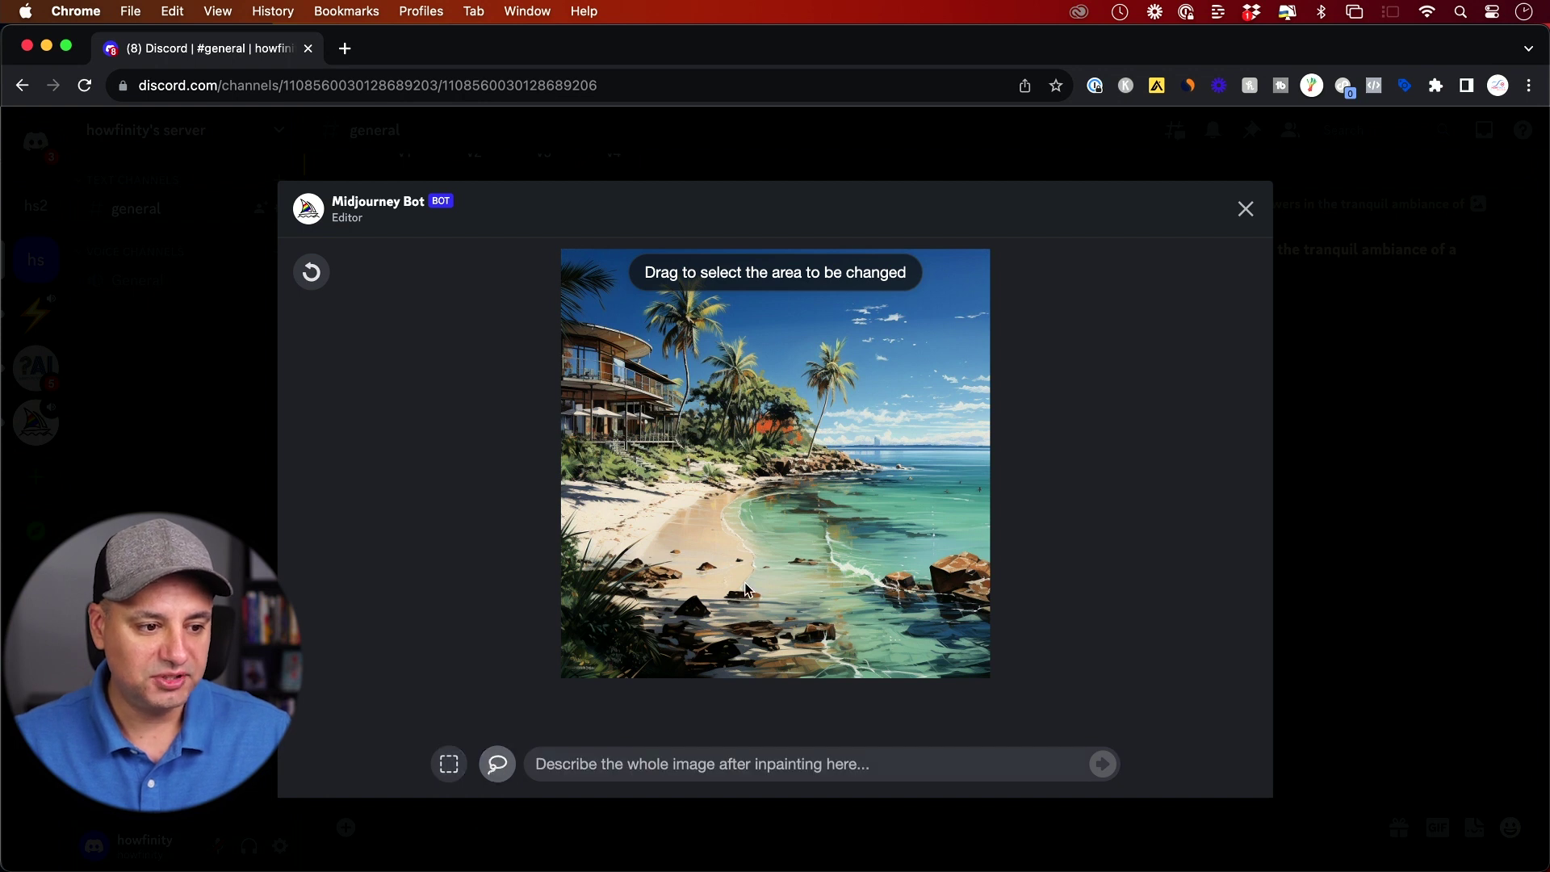
mouse_move(890, 546)
left_mouse_down()
mouse_move(783, 551)
mouse_move(754, 524)
mouse_move(763, 501)
mouse_move(795, 490)
mouse_move(931, 487)
mouse_move(977, 503)
mouse_move(971, 526)
mouse_move(883, 545)
left_mouse_up()
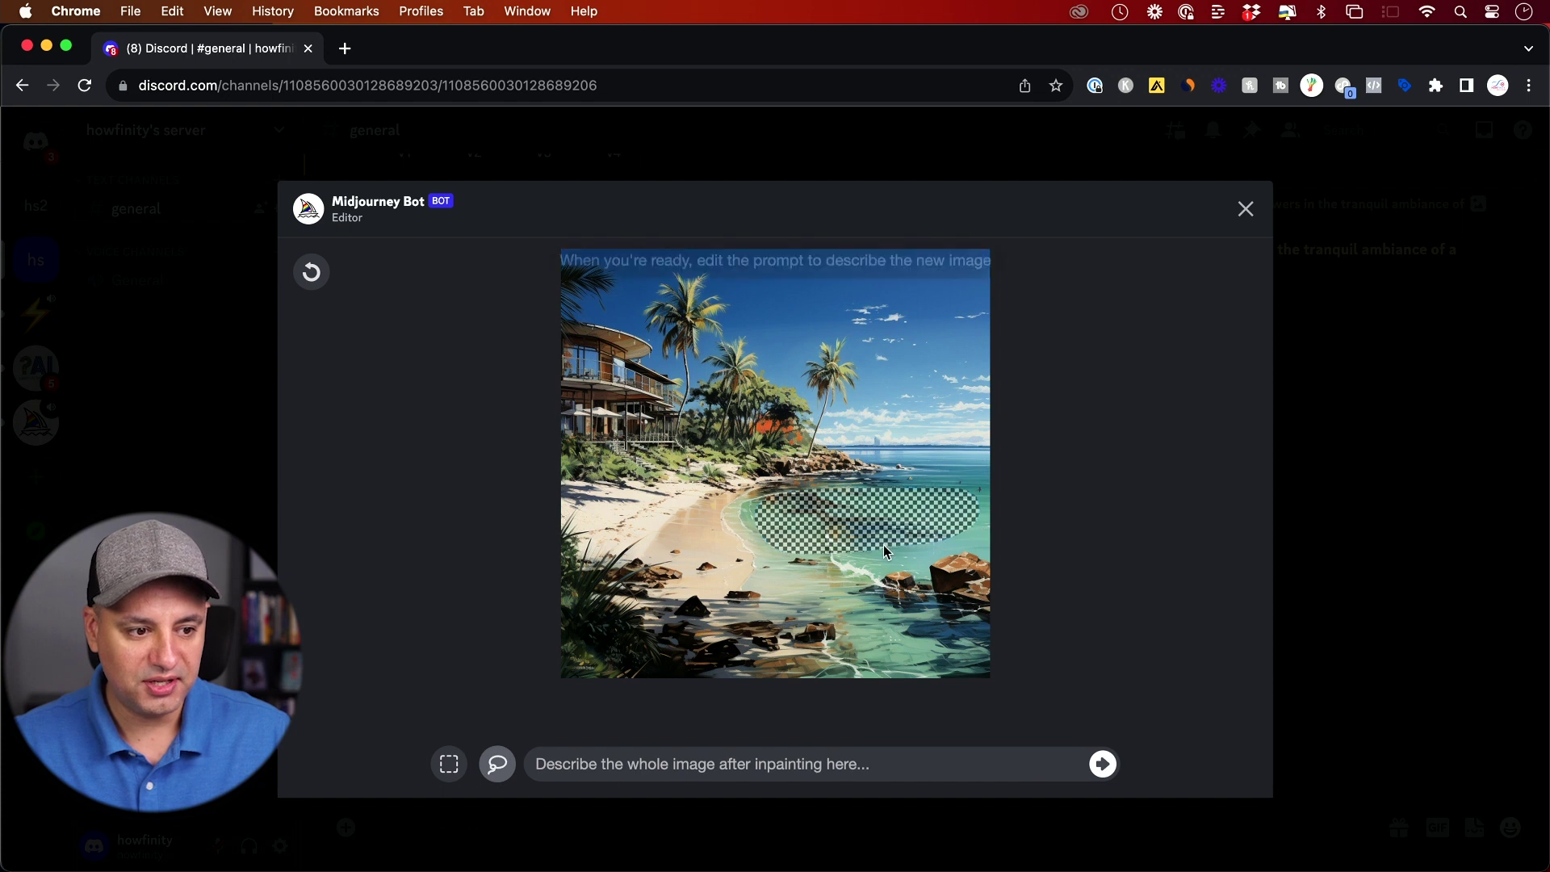
left_click(672, 764)
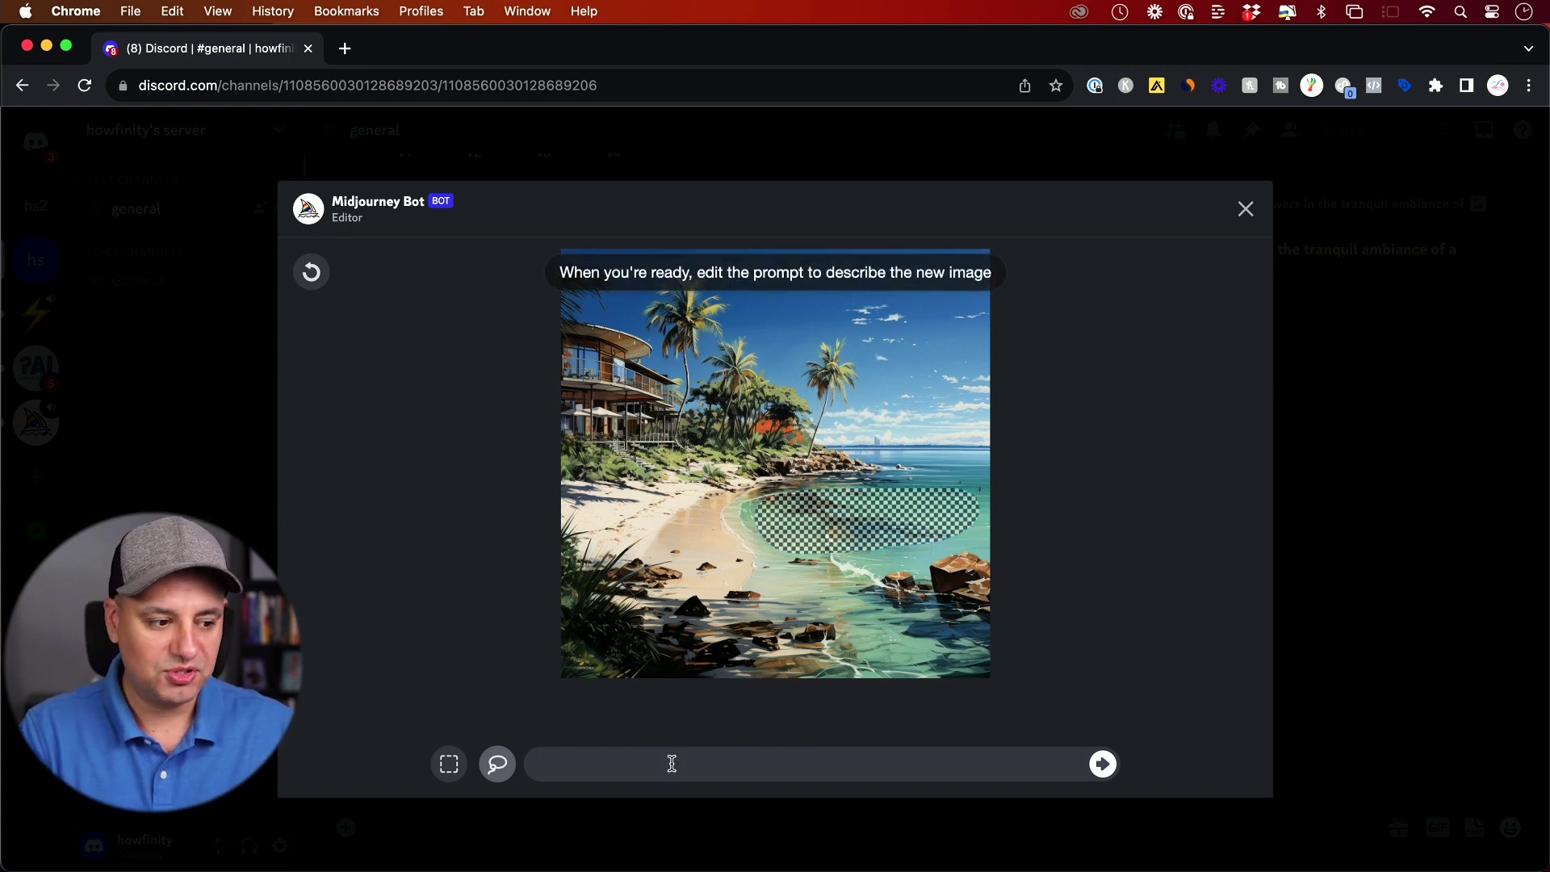
type("boat")
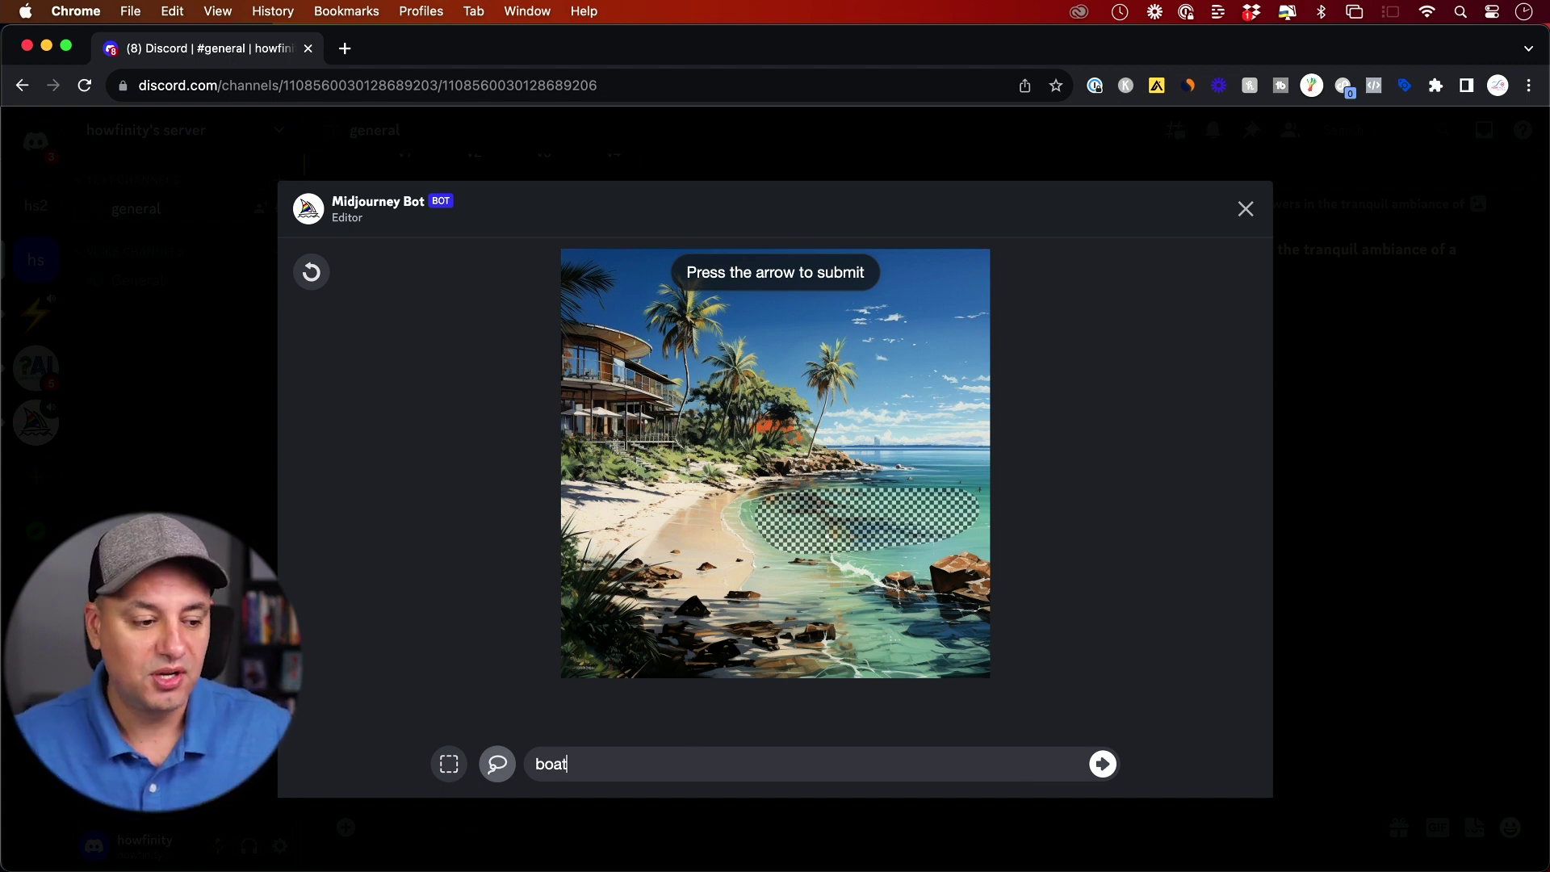
left_click(1100, 766)
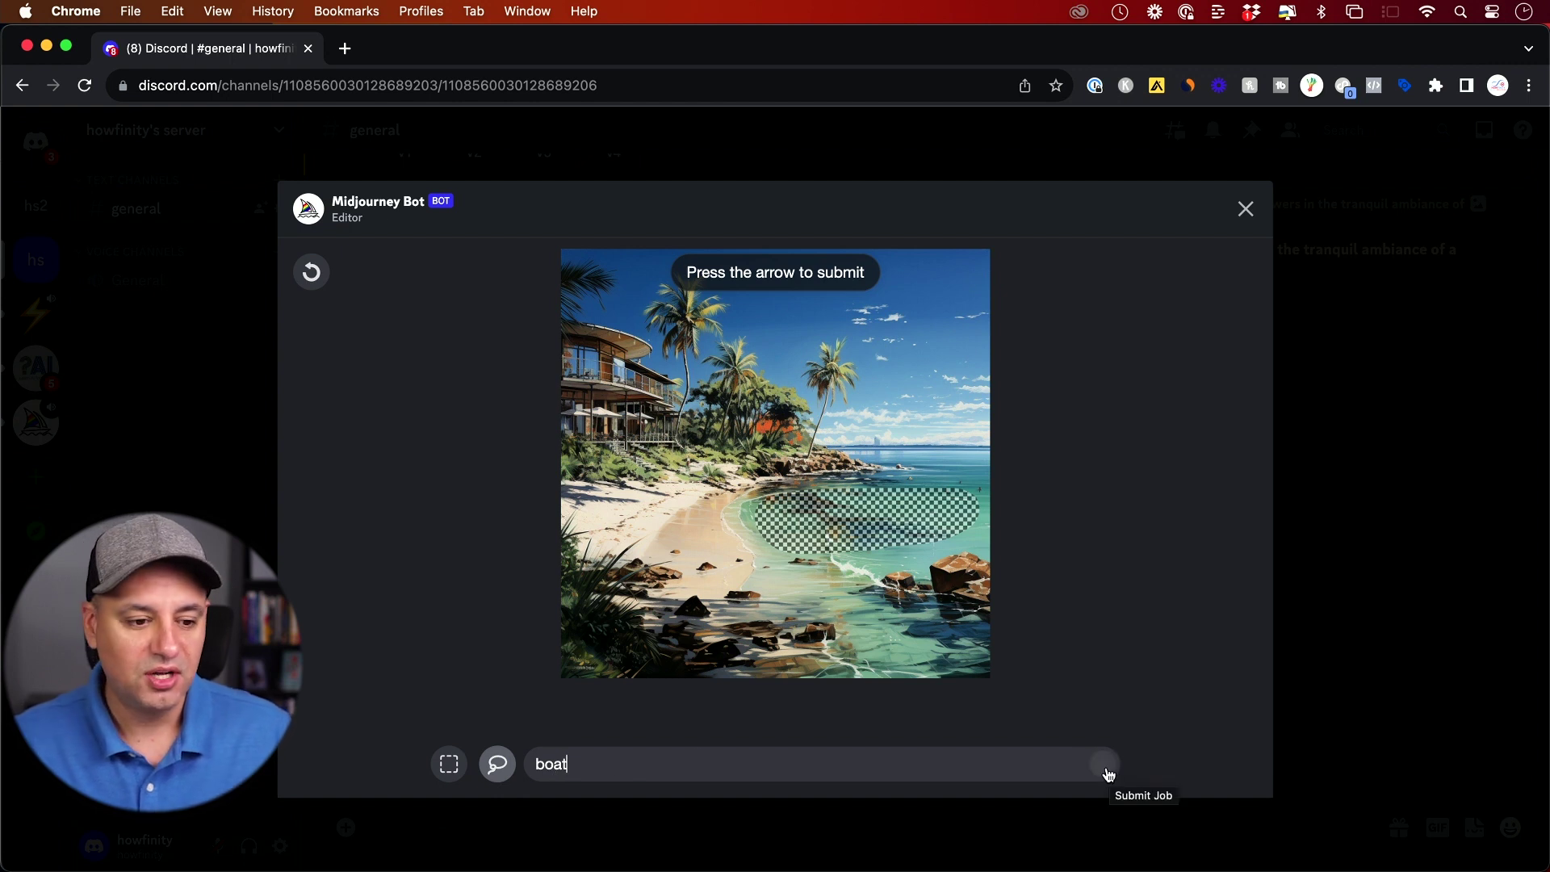
left_click(1106, 767)
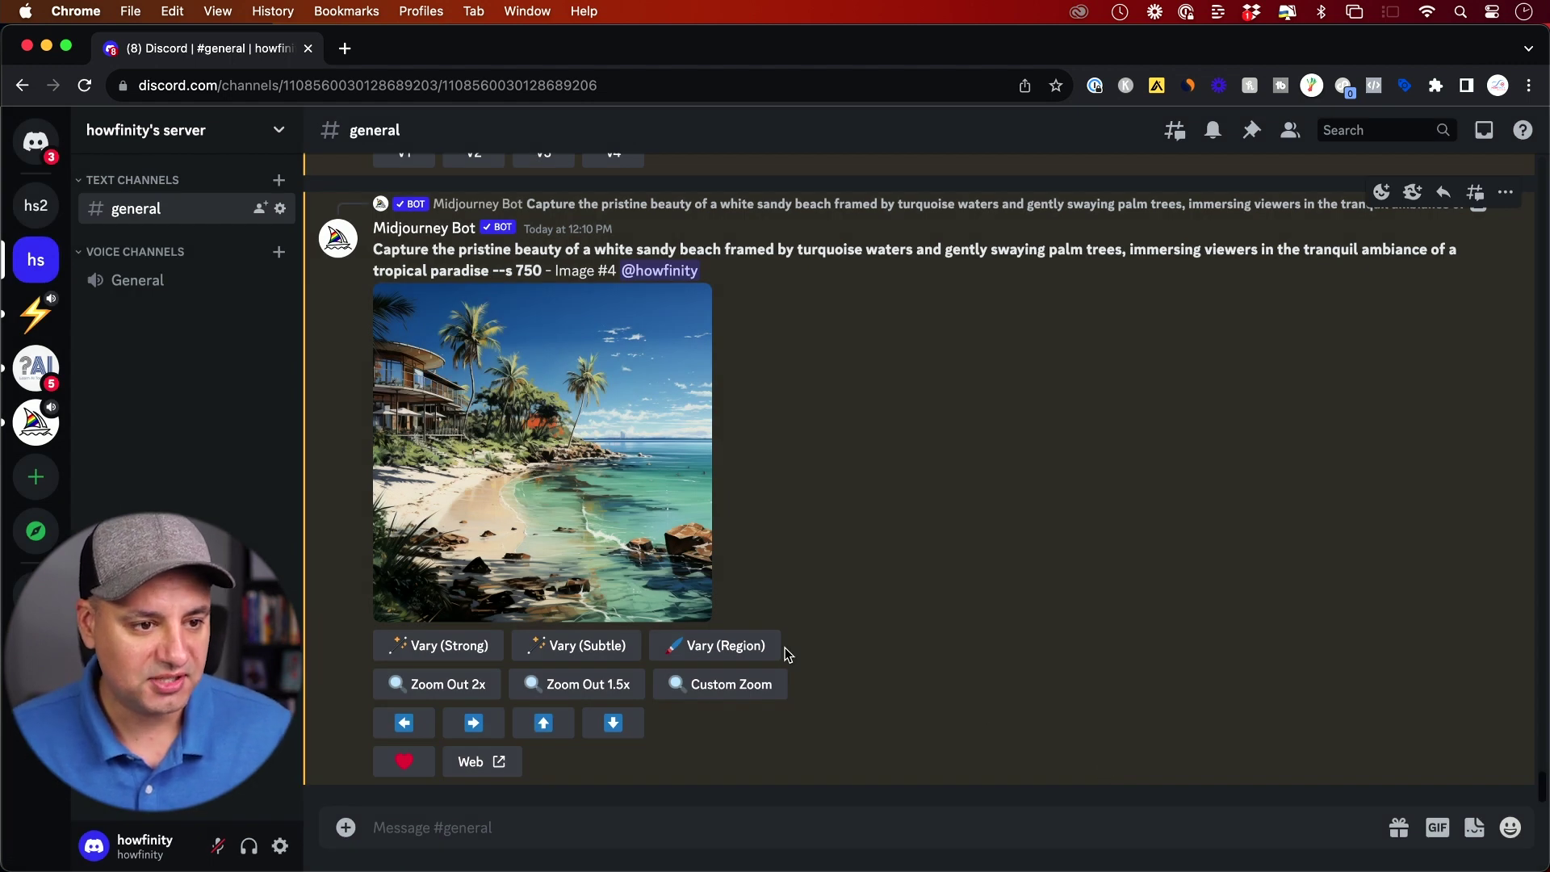
- Preview the four boat variations and upscale image #3, the wooden rowboat in the shallows
left_click(677, 418)
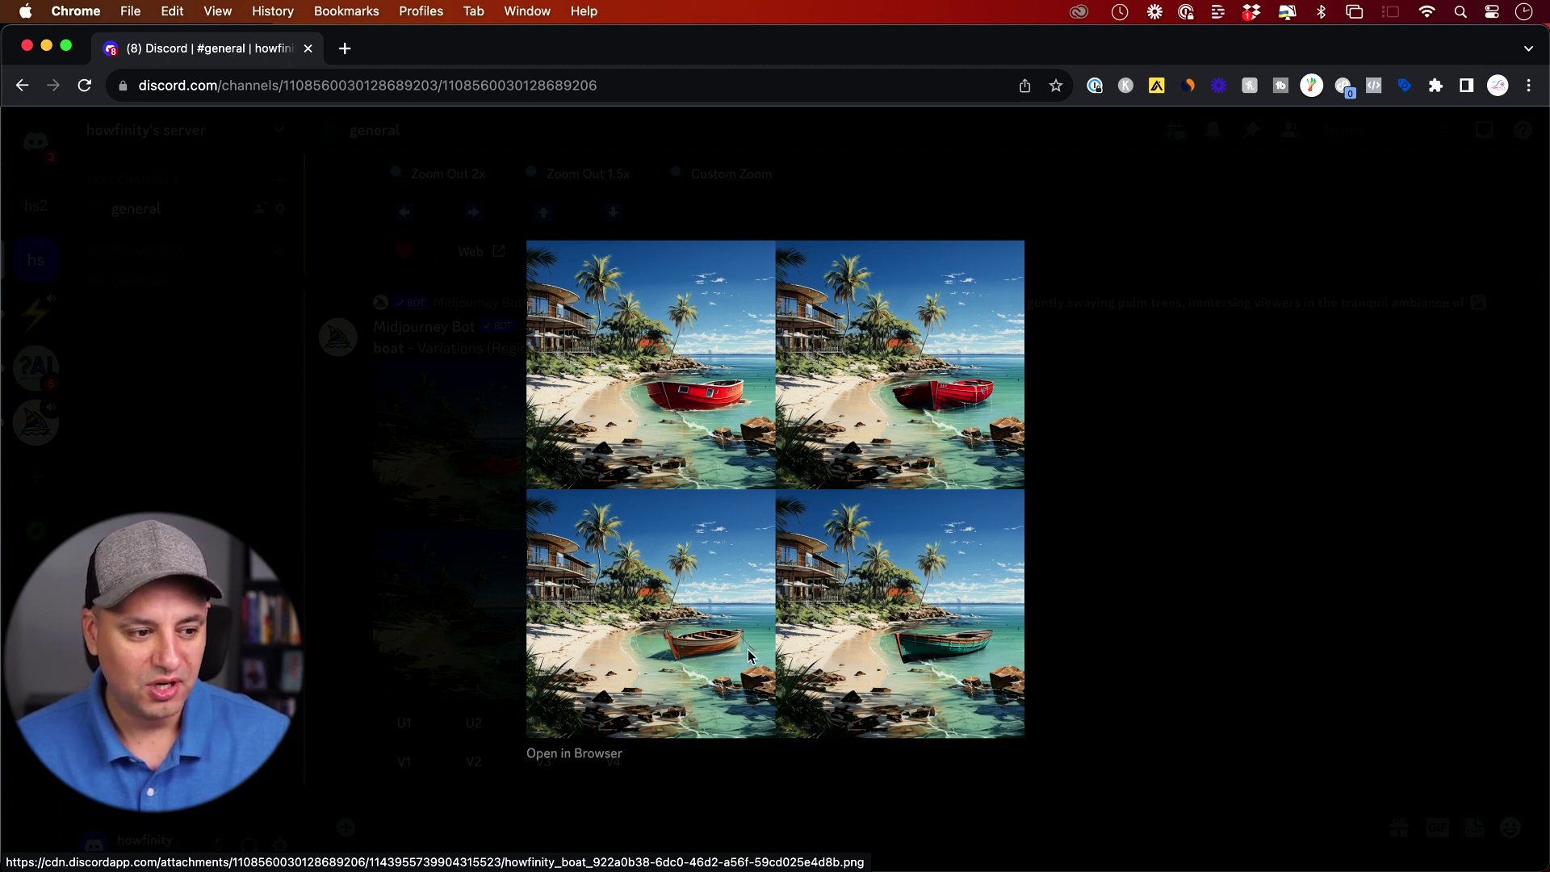
left_click(1091, 639)
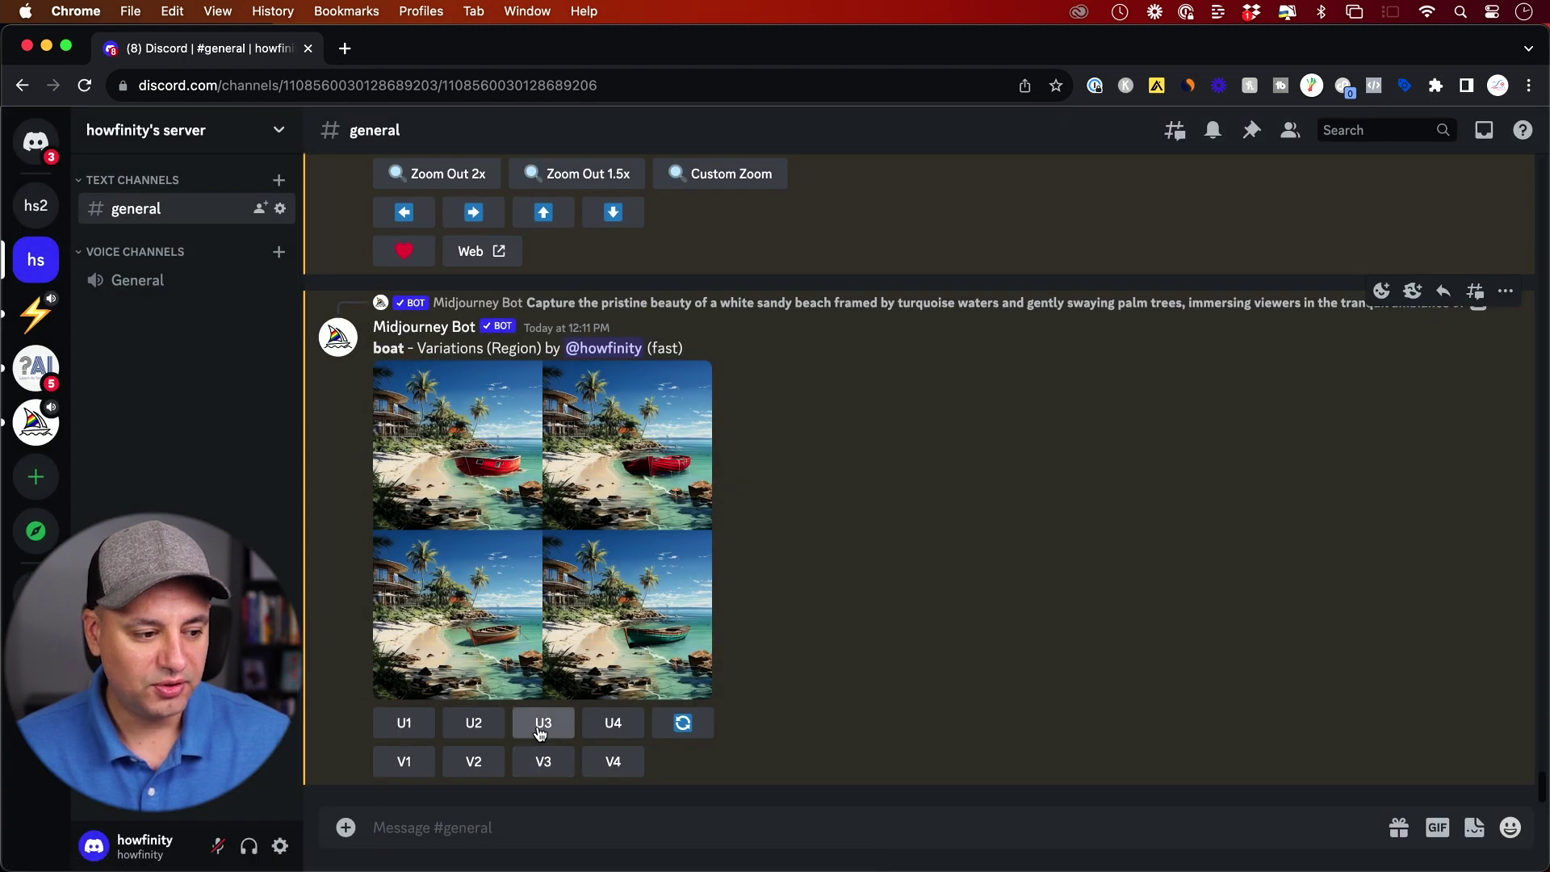
left_click(543, 731)
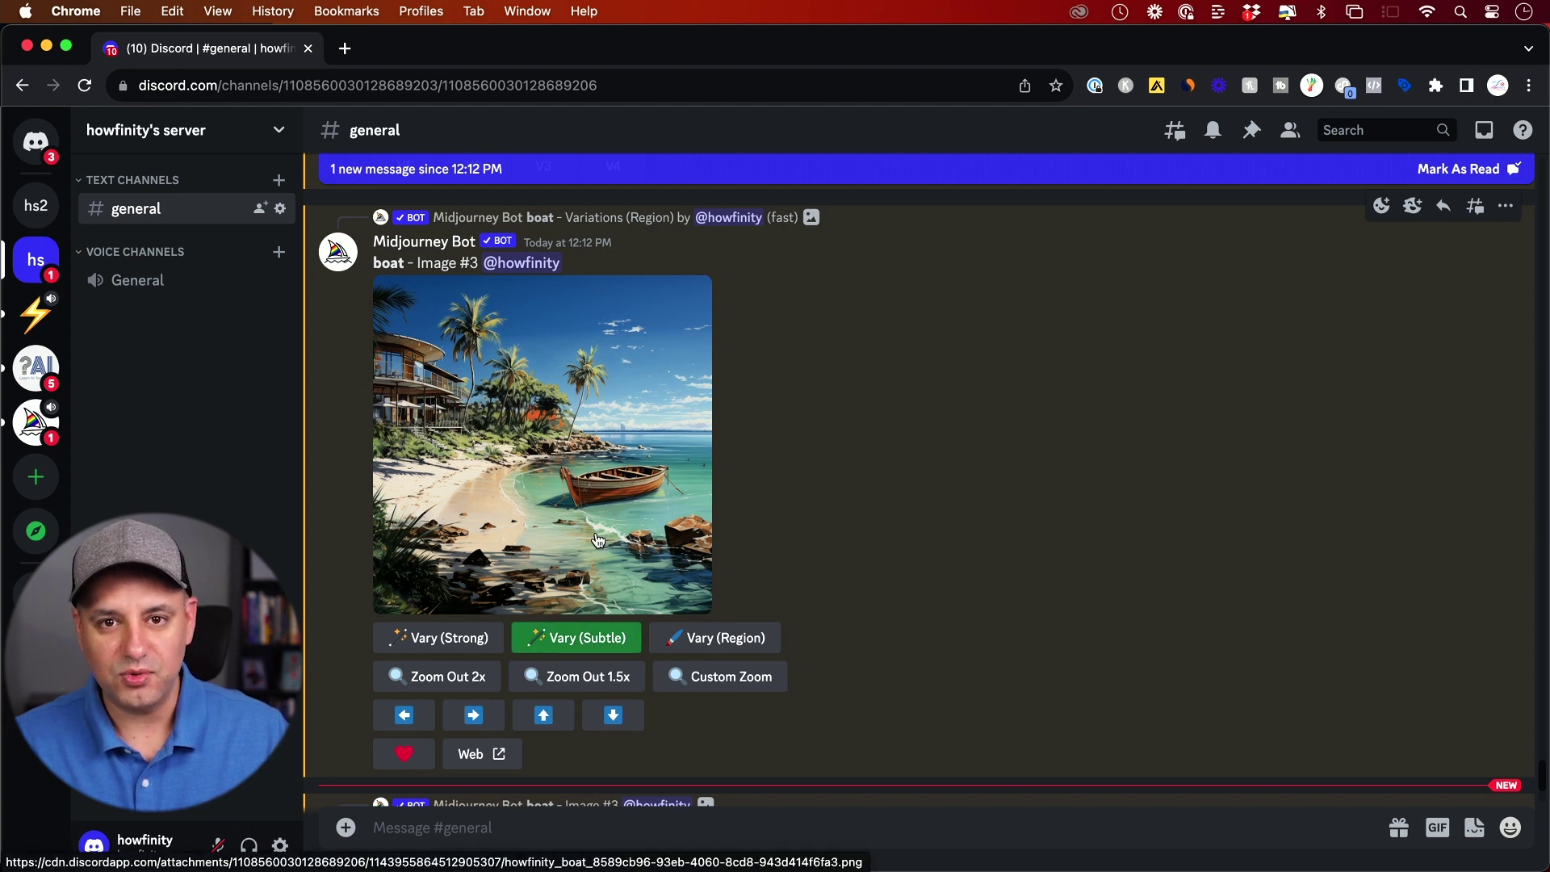
left_click(702, 639)
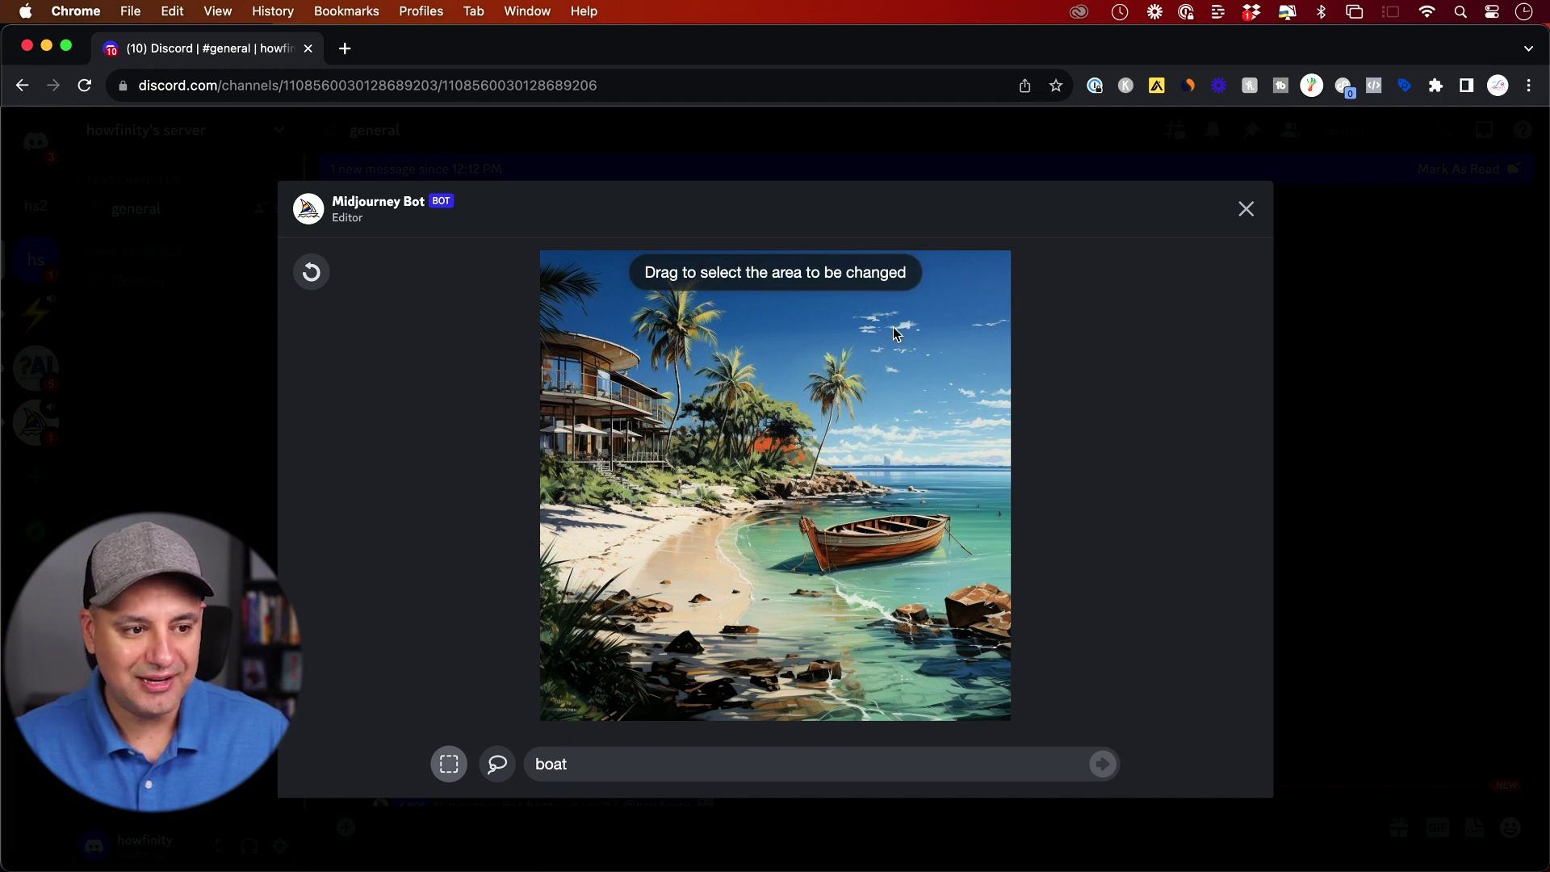
left_click_drag(894, 311, 1006, 422)
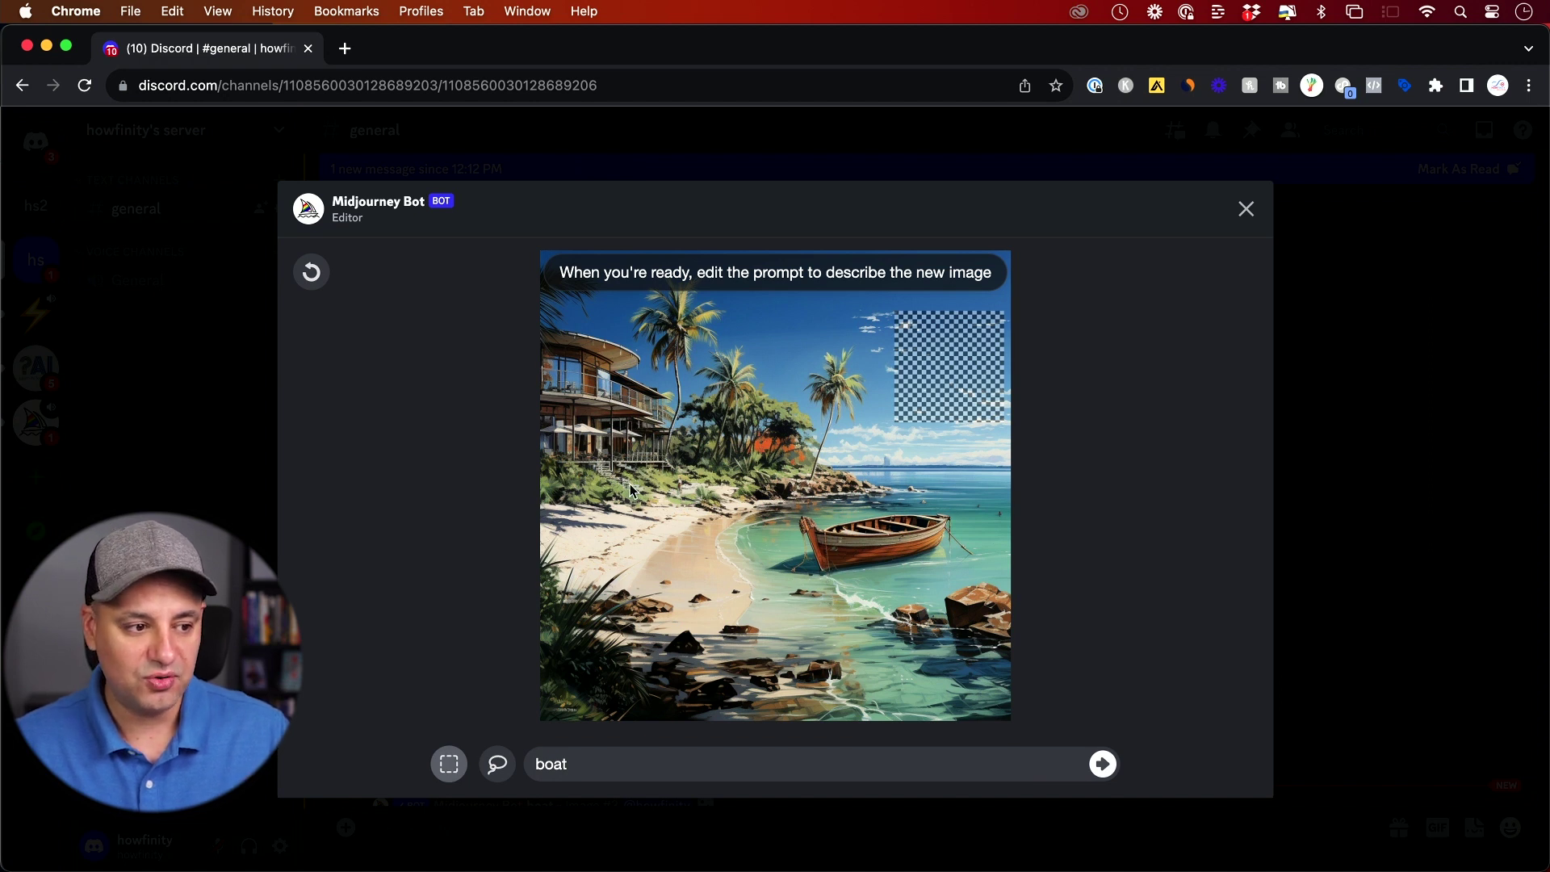
left_click(1246, 209)
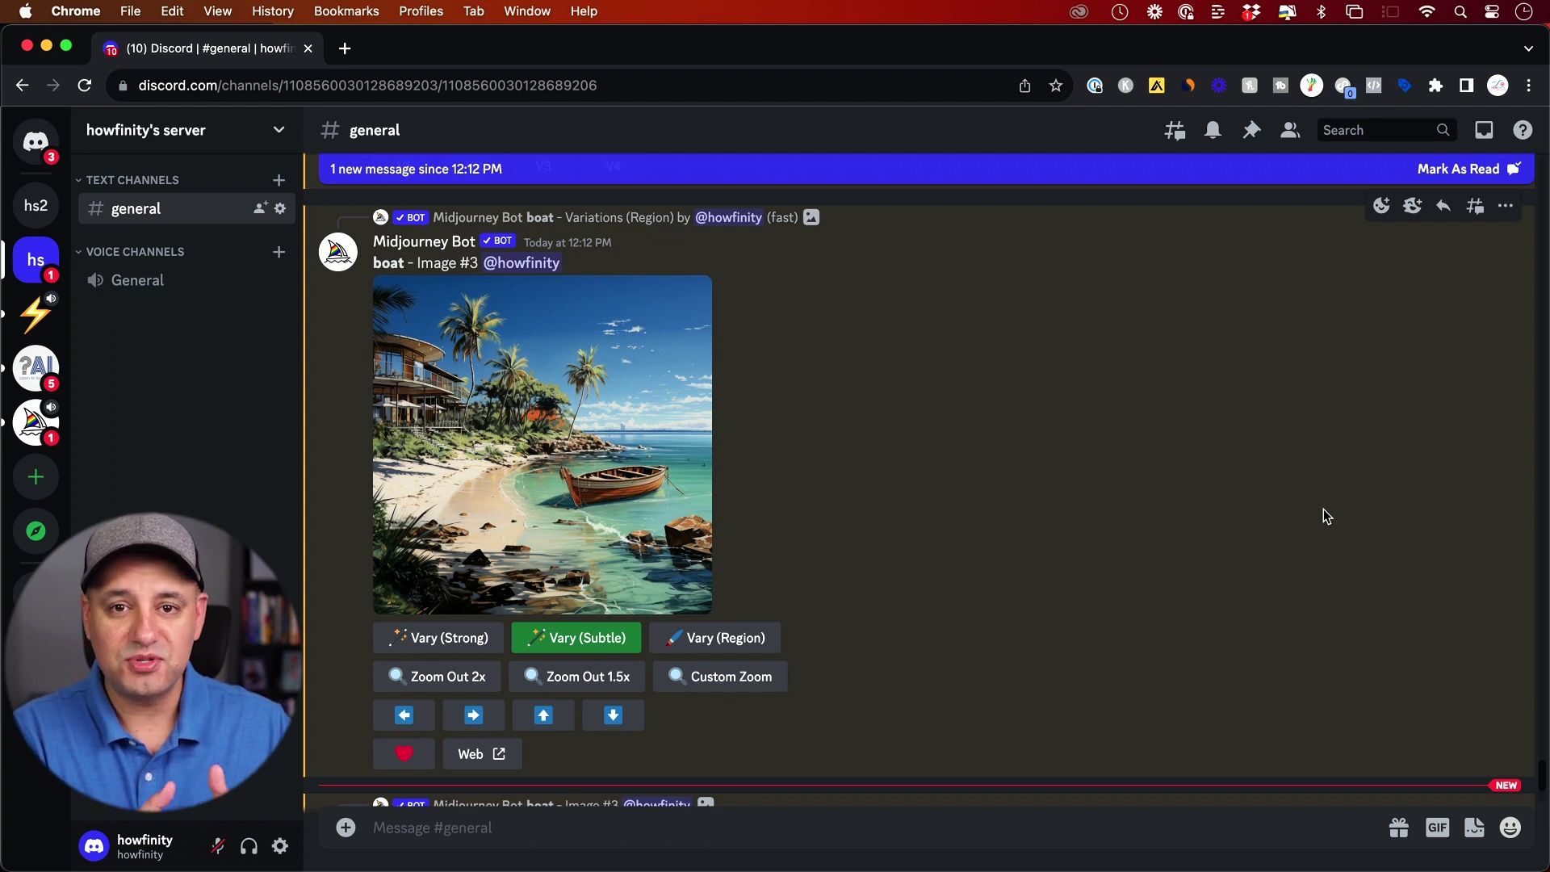